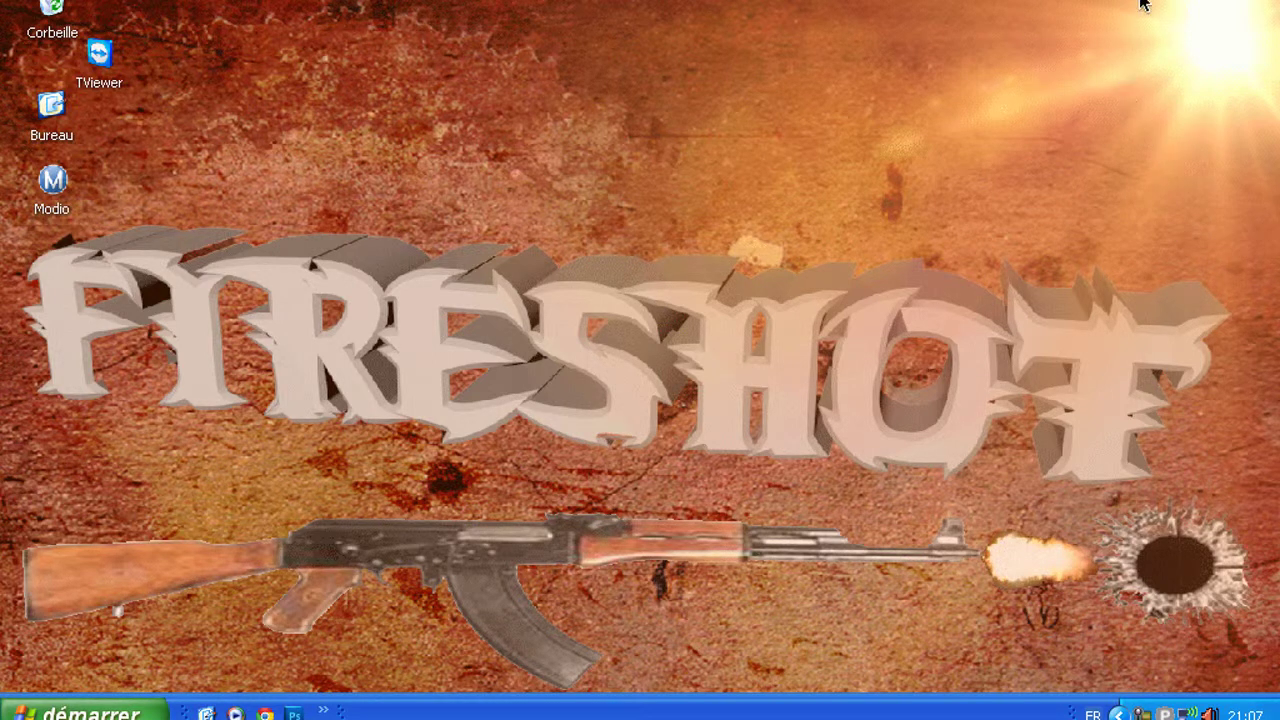
Switch to Photoshop and create a new 1280 × 720 pixel document in RGB colour with a white background
{"action": "mouse_move", "coordinate": [1150, 45]}
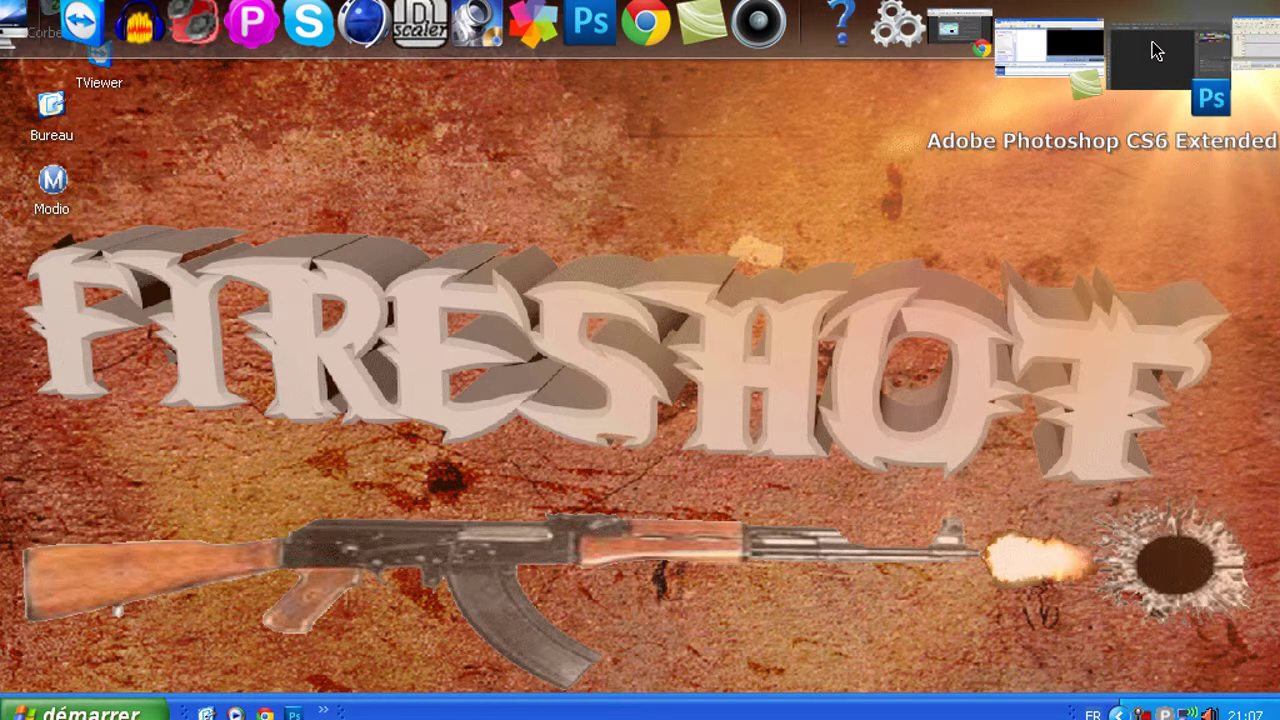
{"action": "left_click", "coordinate": [1154, 48]}
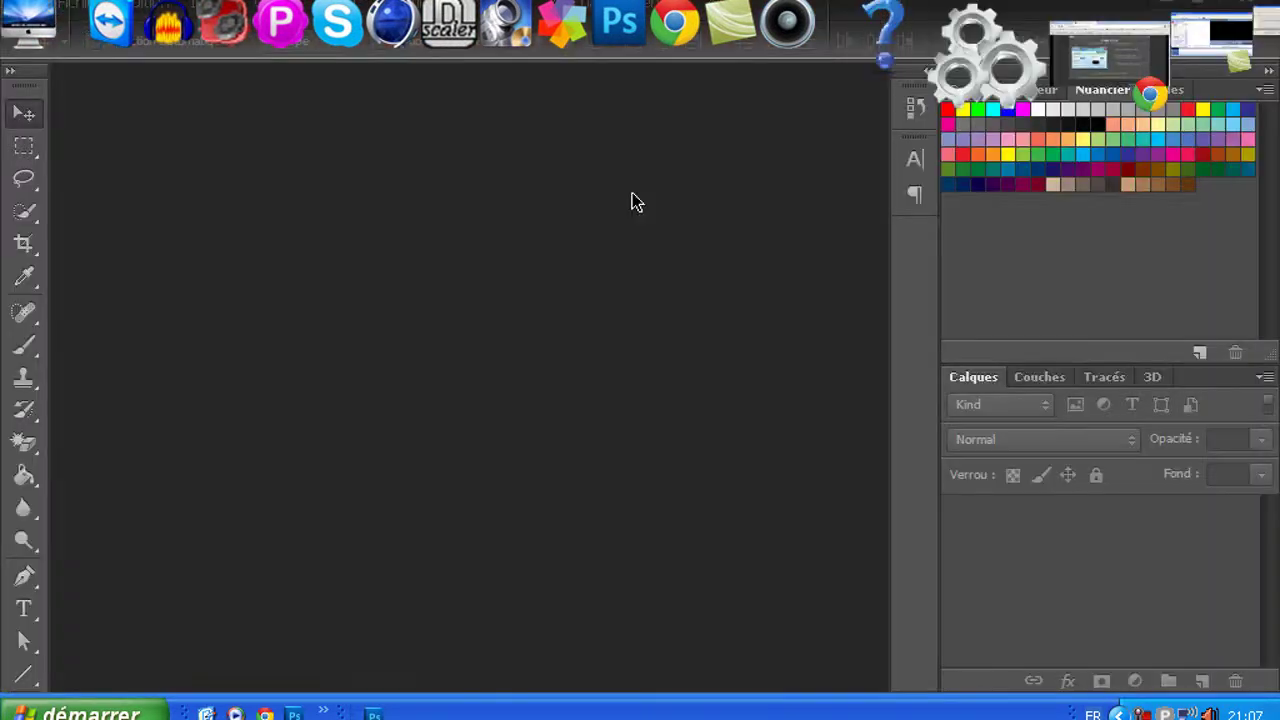
{"action": "left_click", "coordinate": [91, 15]}
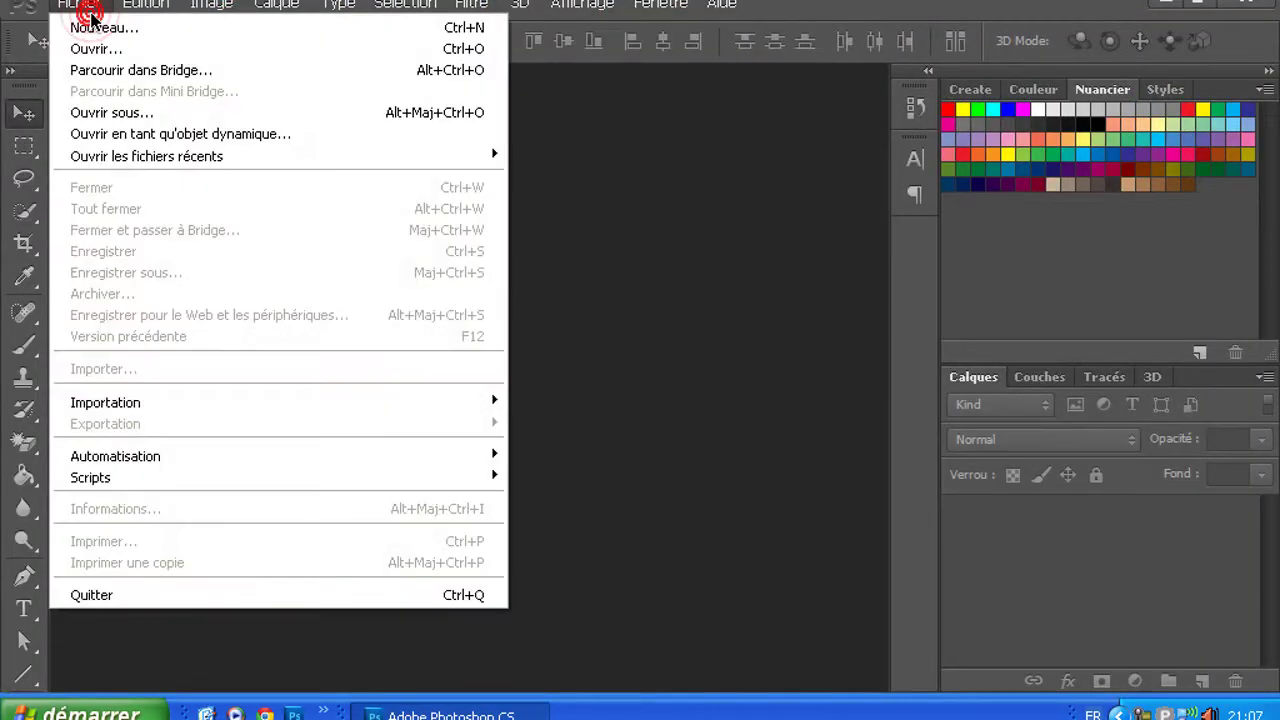
{"action": "left_click", "coordinate": [95, 27]}
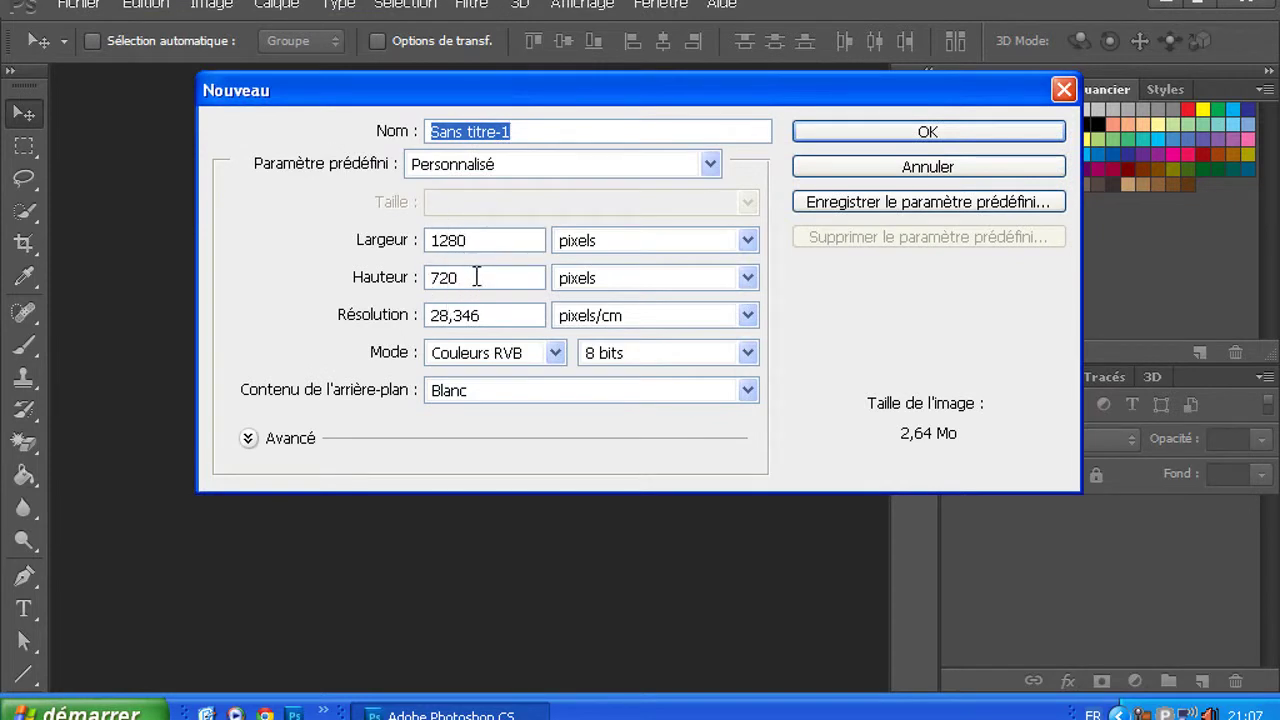
{"action": "left_click", "coordinate": [579, 242]}
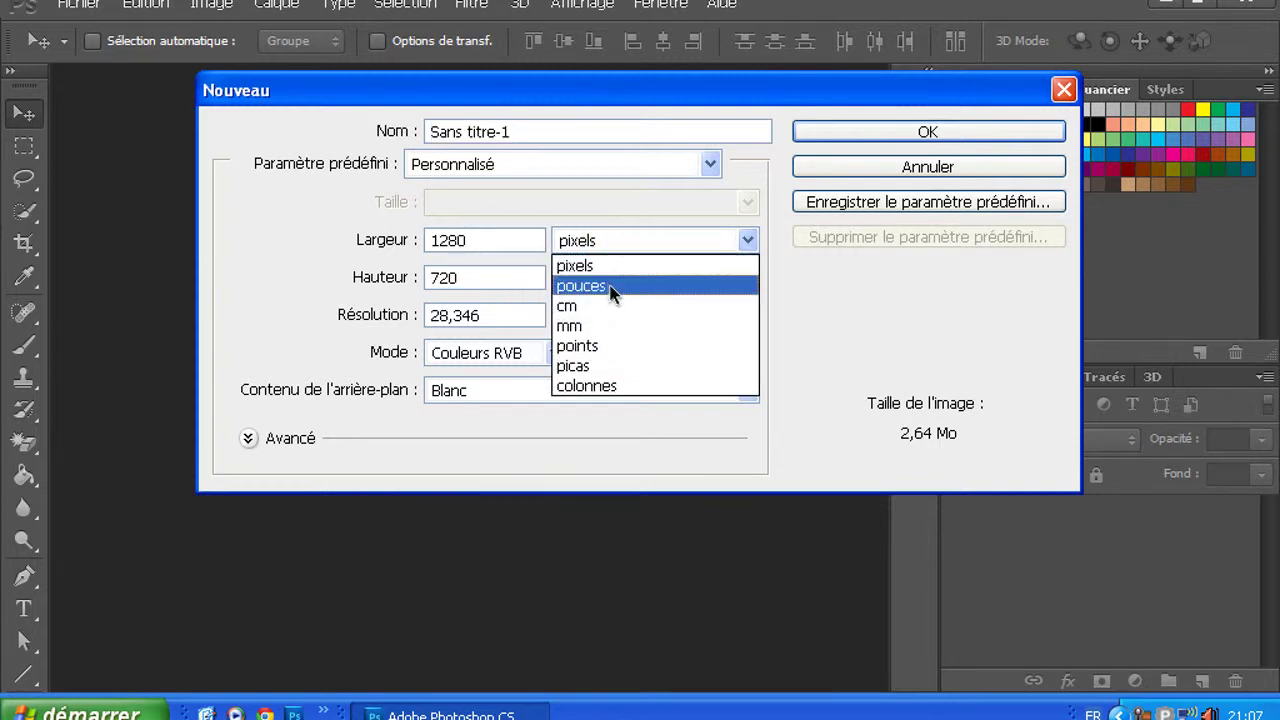
{"action": "left_click", "coordinate": [586, 267]}
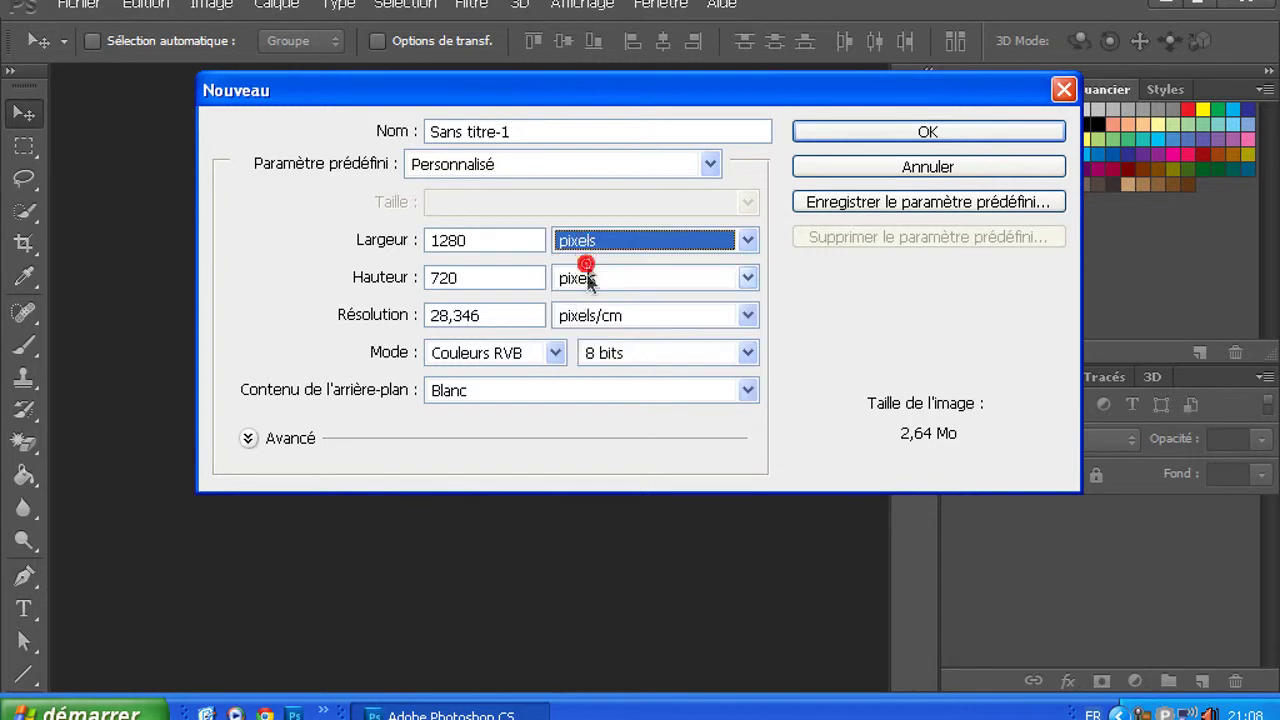
{"action": "left_click", "coordinate": [870, 126]}
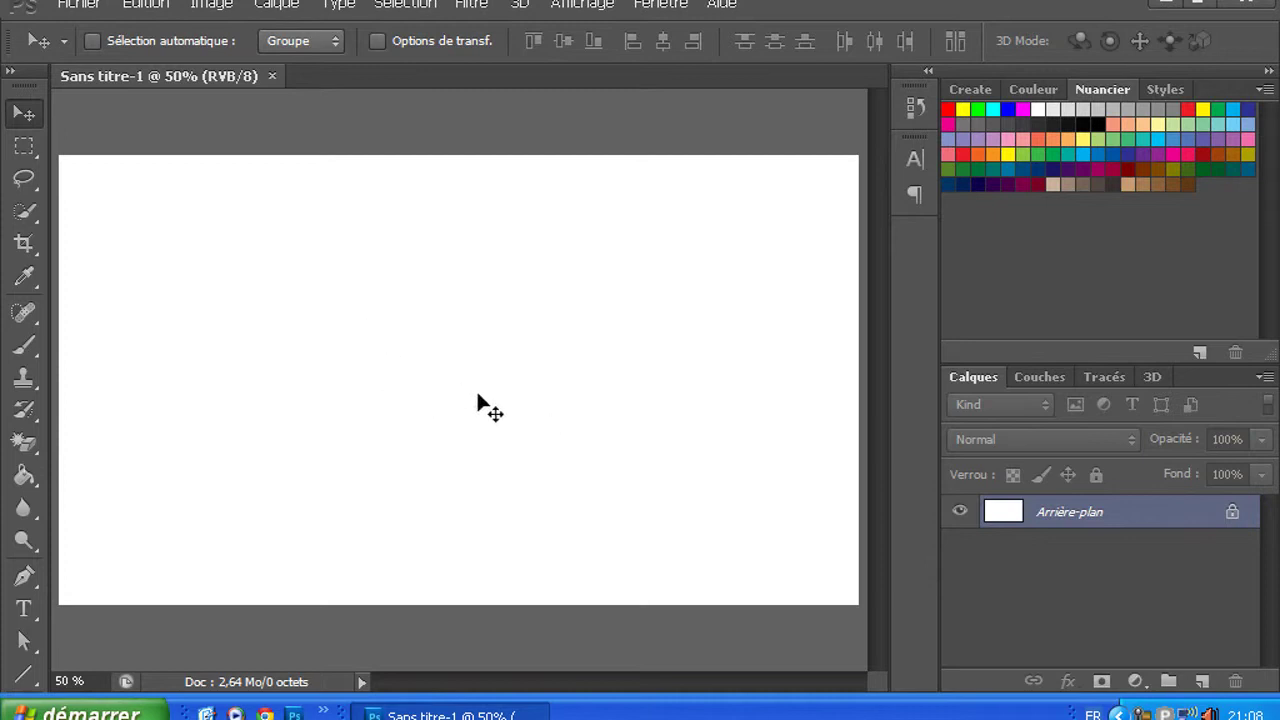
Place the Cement_texture_01 image from the Texture folder into the document, browsing the files as thumbnails
{"action": "left_click", "coordinate": [80, 5]}
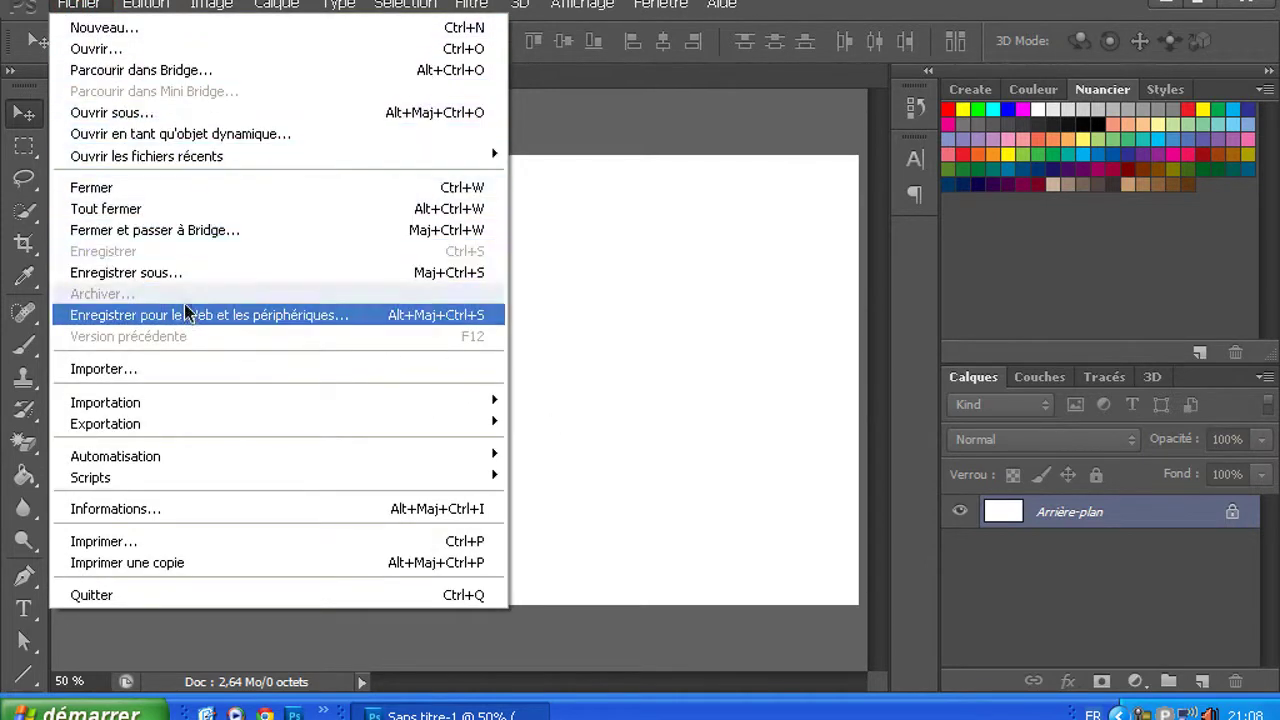
{"action": "left_click", "coordinate": [183, 371]}
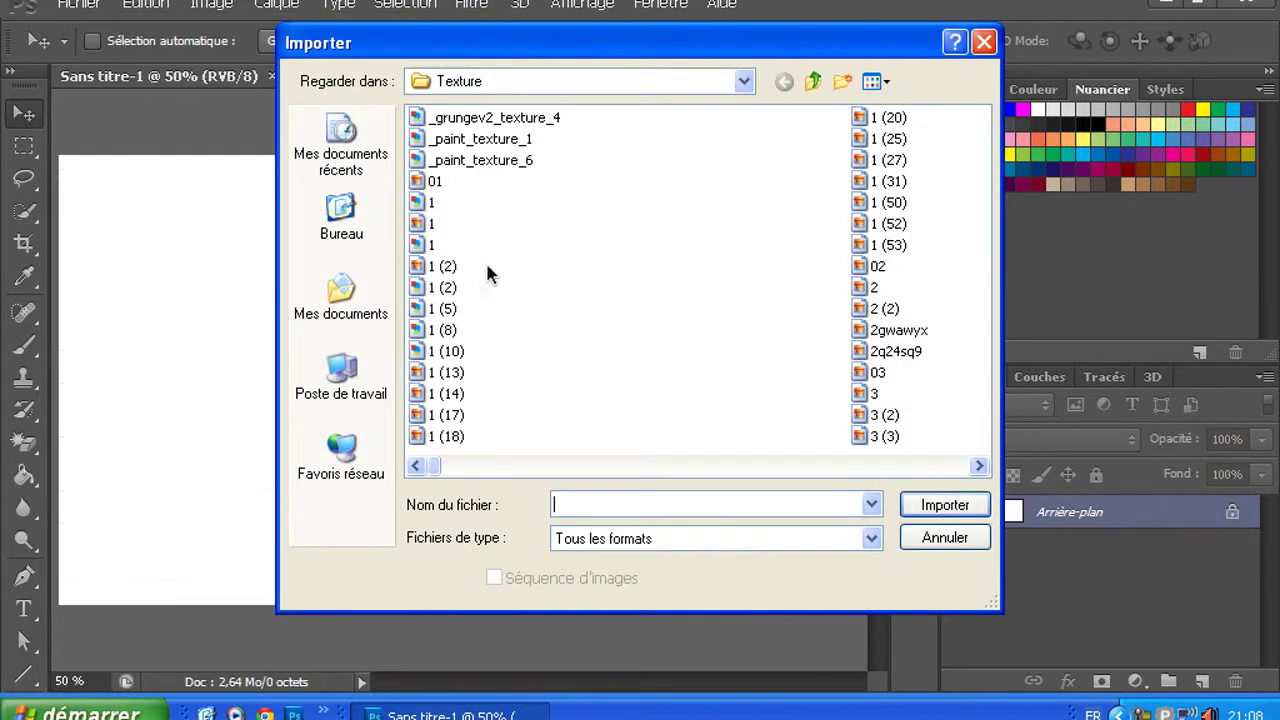
{"action": "left_click", "coordinate": [876, 82]}
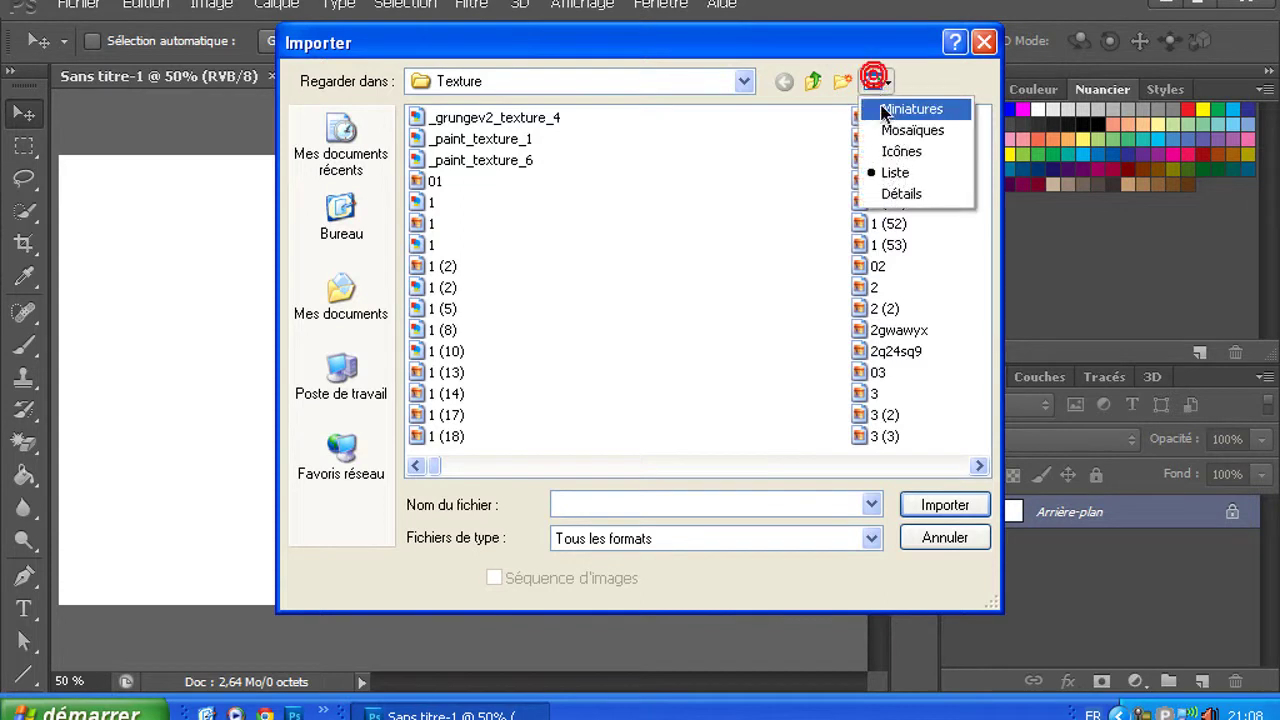
{"action": "left_click", "coordinate": [930, 110]}
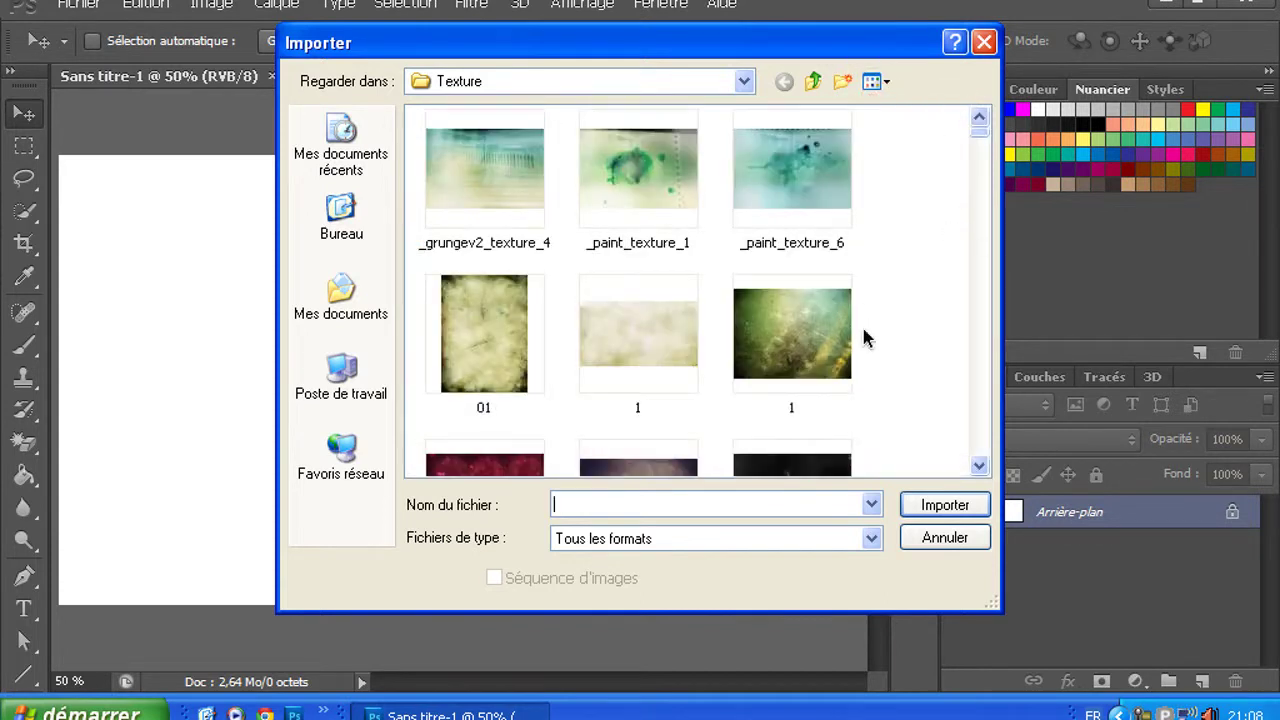
{"action": "scroll", "coordinate": [982, 145], "scroll_direction": "down", "scroll_amount": 1}
{"action": "left_click_drag", "start_coordinate": [982, 145], "coordinate": [984, 218]}
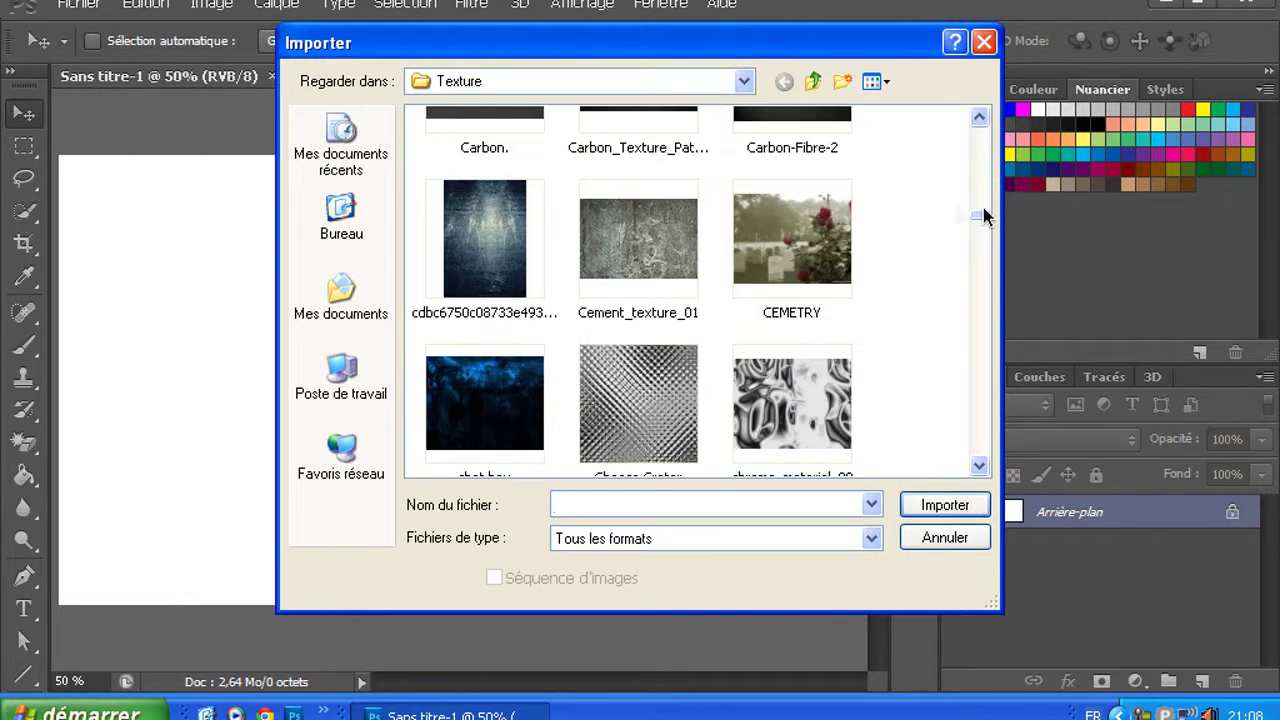
{"action": "double_click", "coordinate": [645, 244]}
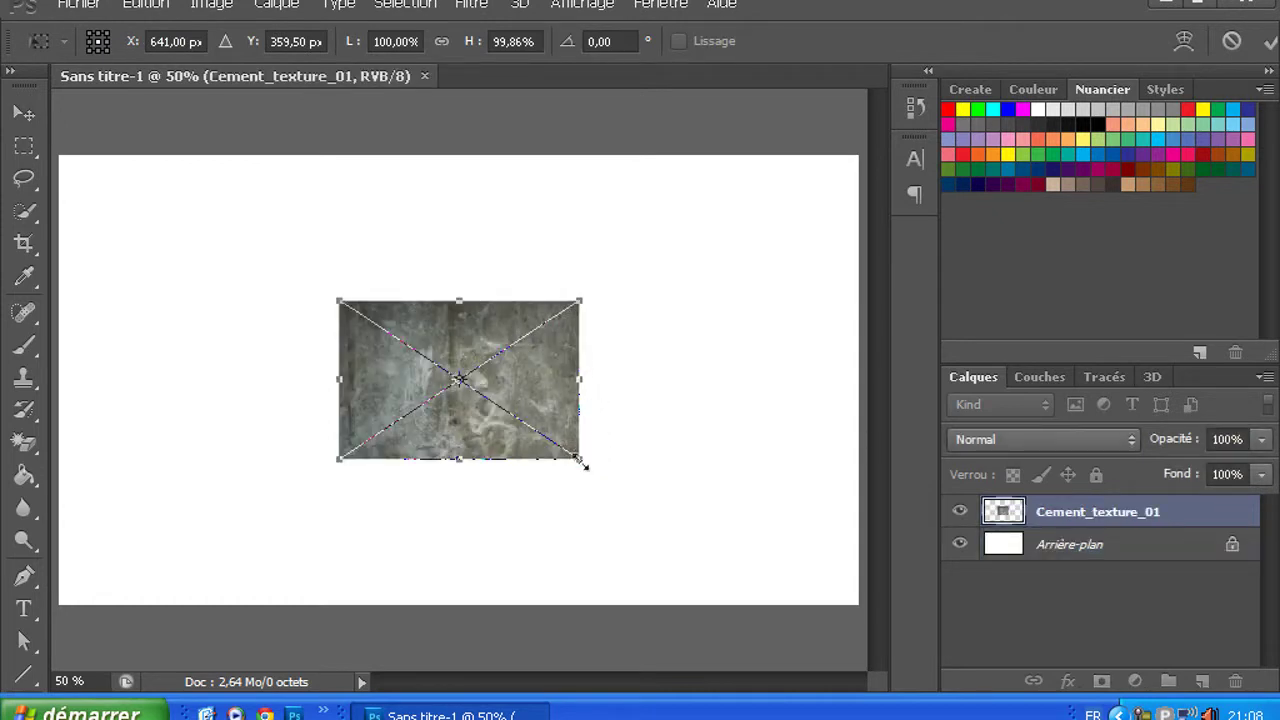
Stretch the placed cement texture to about 341% wide and 290% high so it covers the whole canvas
{"action": "left_click_drag", "start_coordinate": [582, 462], "coordinate": [866, 612]}
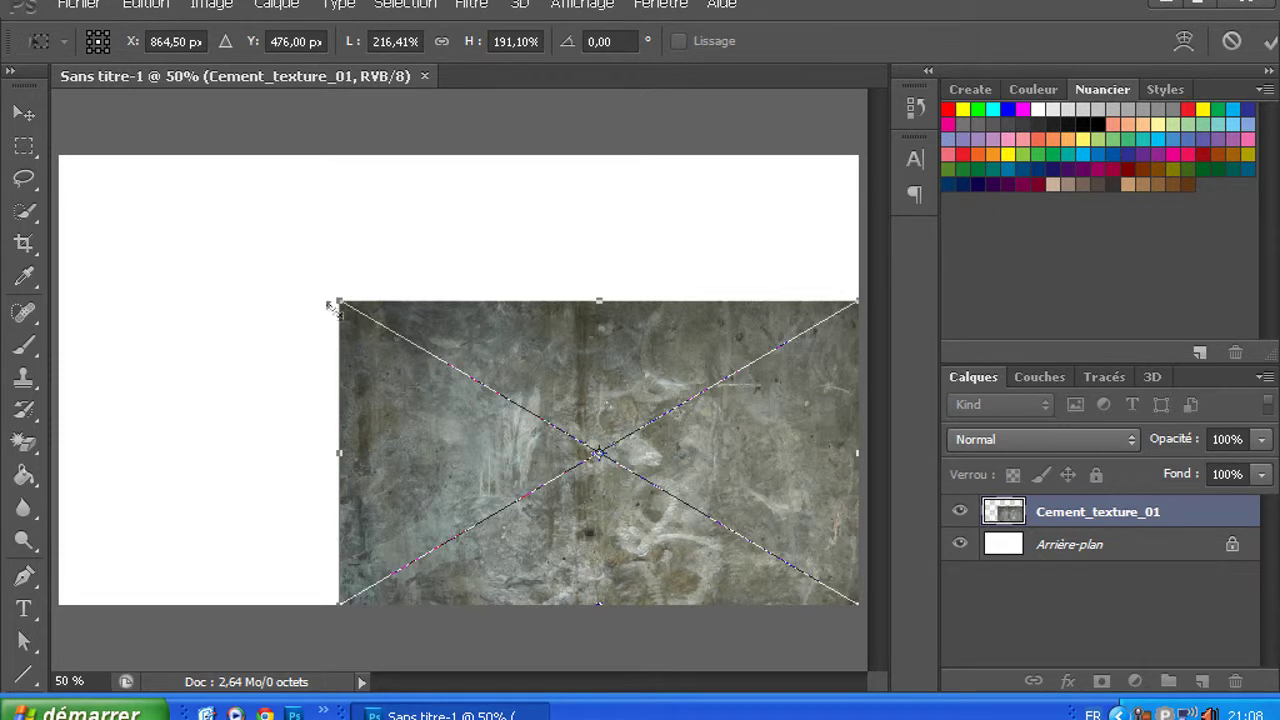
{"action": "left_click_drag", "start_coordinate": [333, 303], "coordinate": [58, 145]}
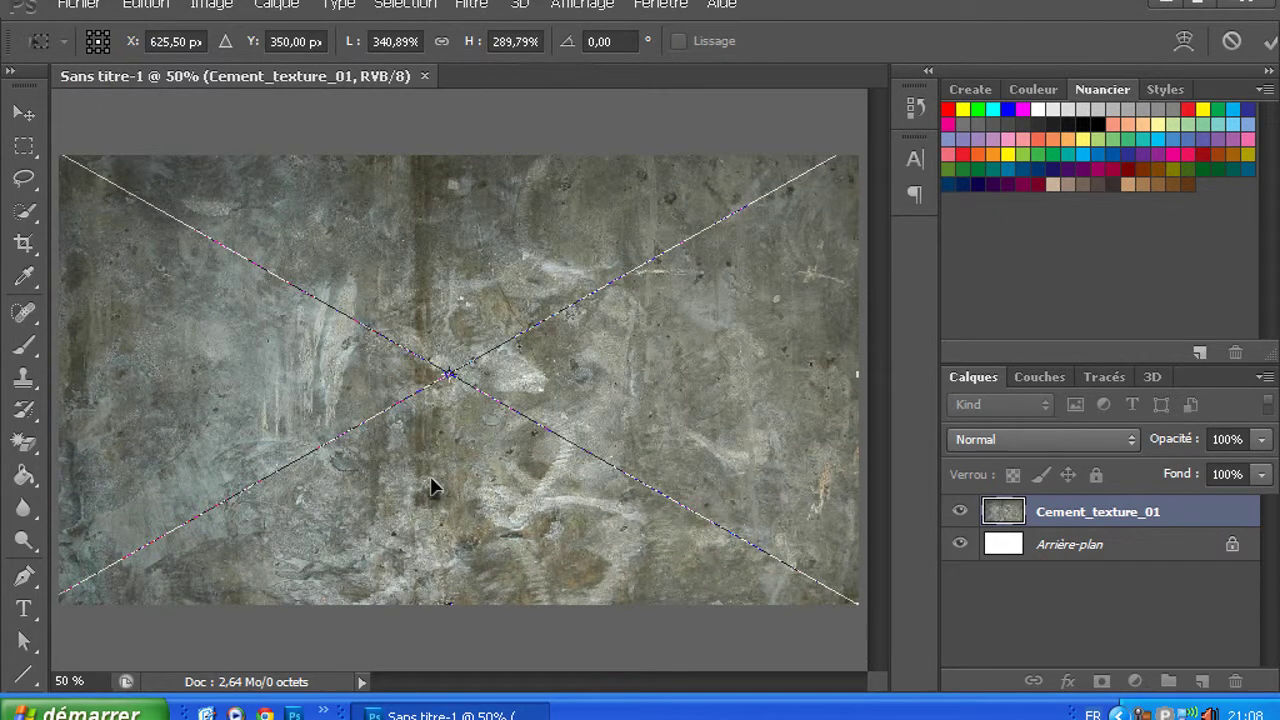
{"action": "key", "text": "Return"}
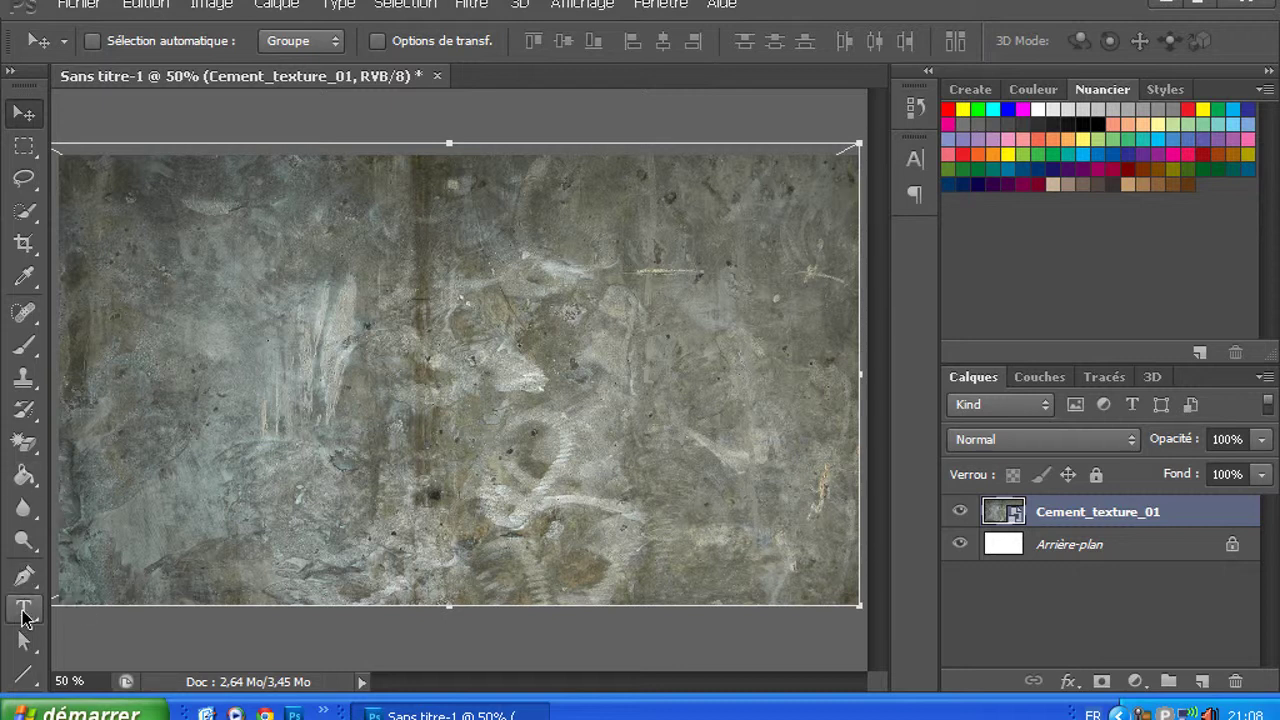
Add the text "TUTO" in 152 pt Verdana Regular on the texture and move it towards the middle of the canvas
{"action": "left_click", "coordinate": [24, 611]}
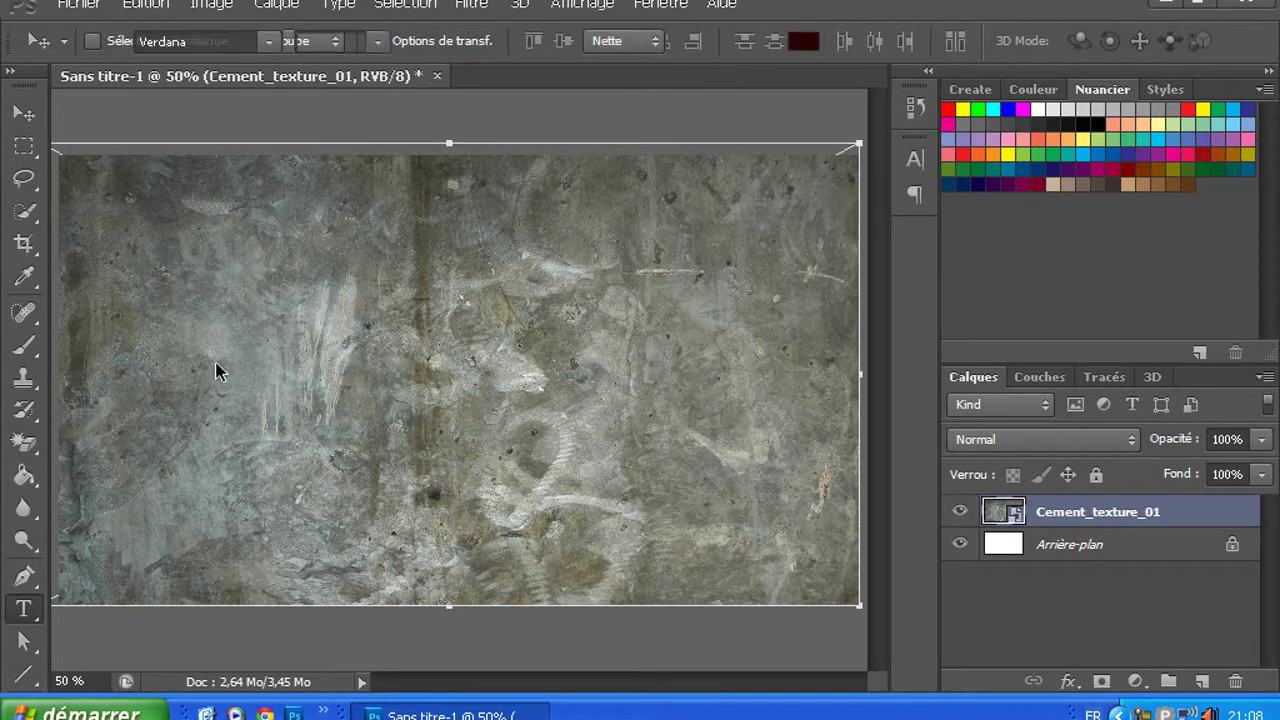
{"action": "left_click_drag", "start_coordinate": [127, 326], "coordinate": [775, 492]}
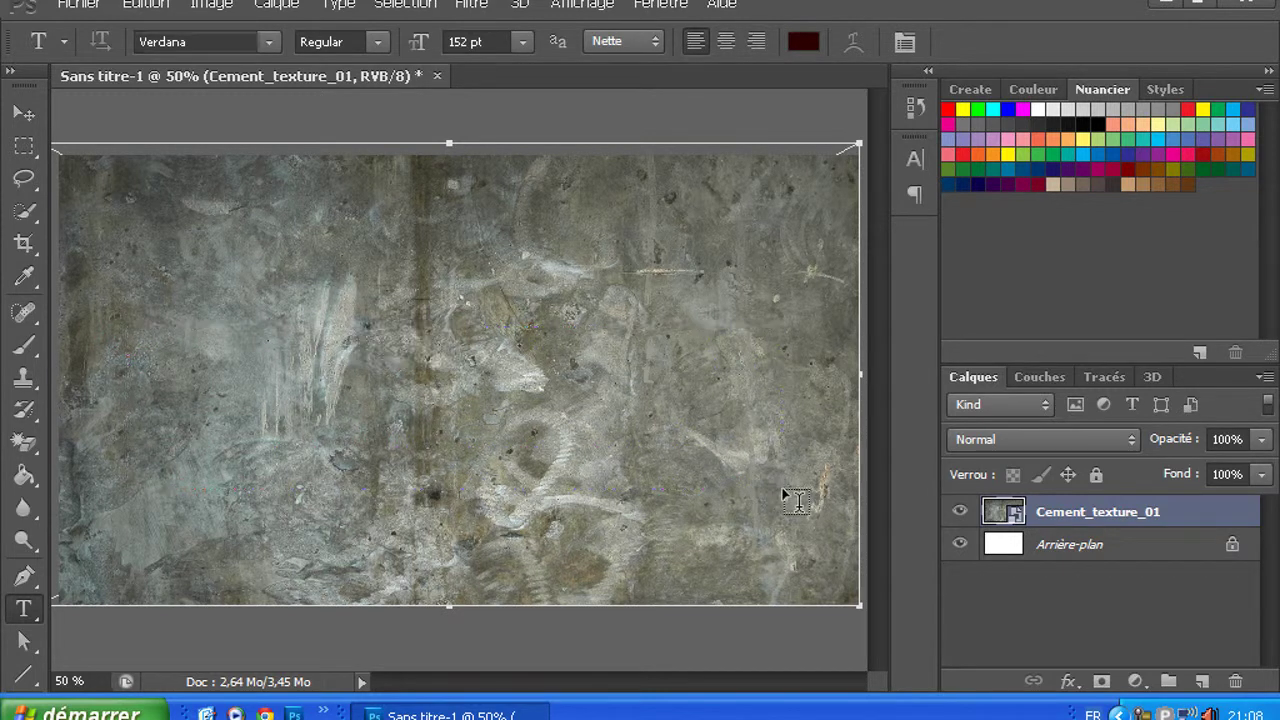
{"action": "type", "text": "TU"}
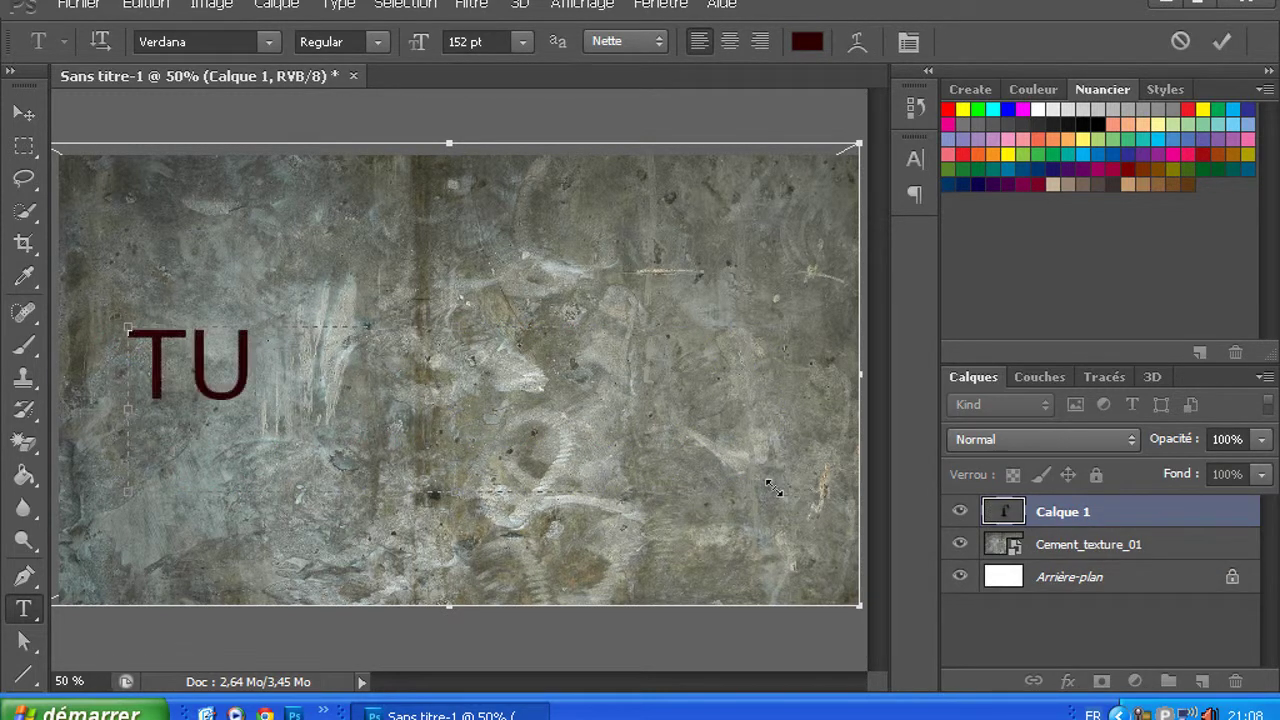
{"action": "type", "text": "TO"}
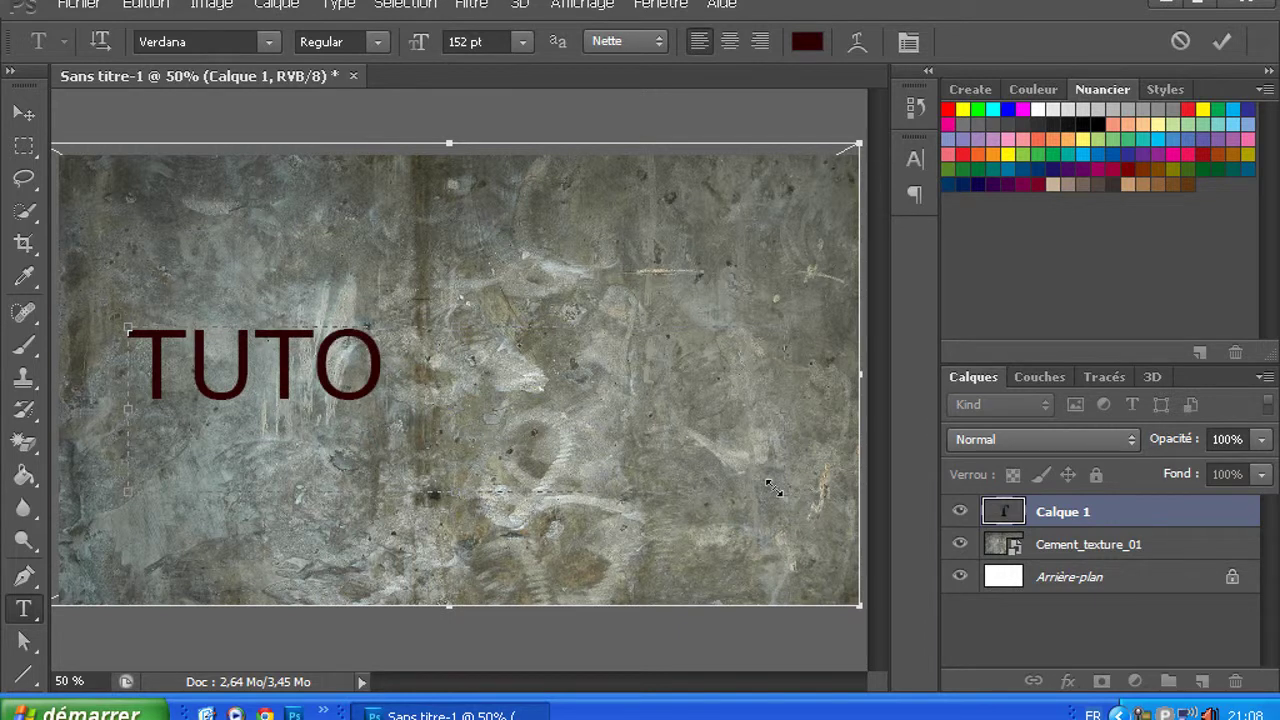
{"action": "left_click", "coordinate": [422, 242]}
{"action": "left_click_drag", "start_coordinate": [461, 253], "coordinate": [559, 241]}
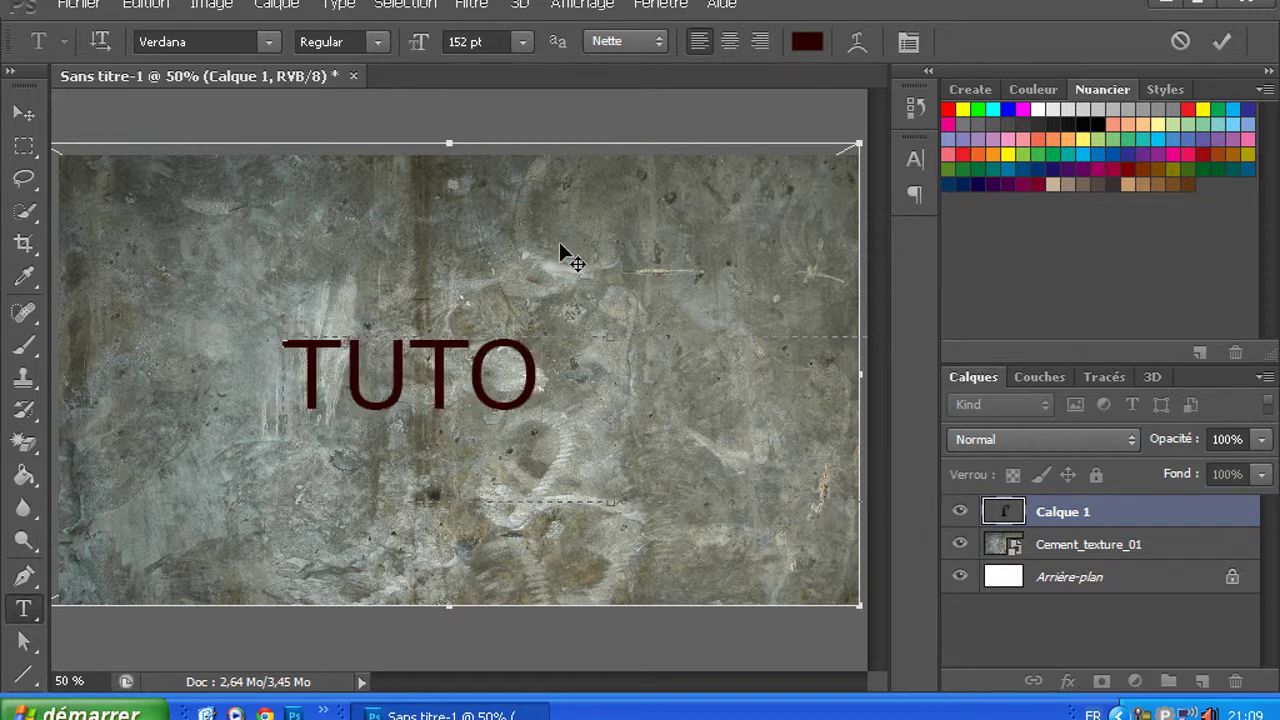
{"action": "left_click", "coordinate": [24, 113]}
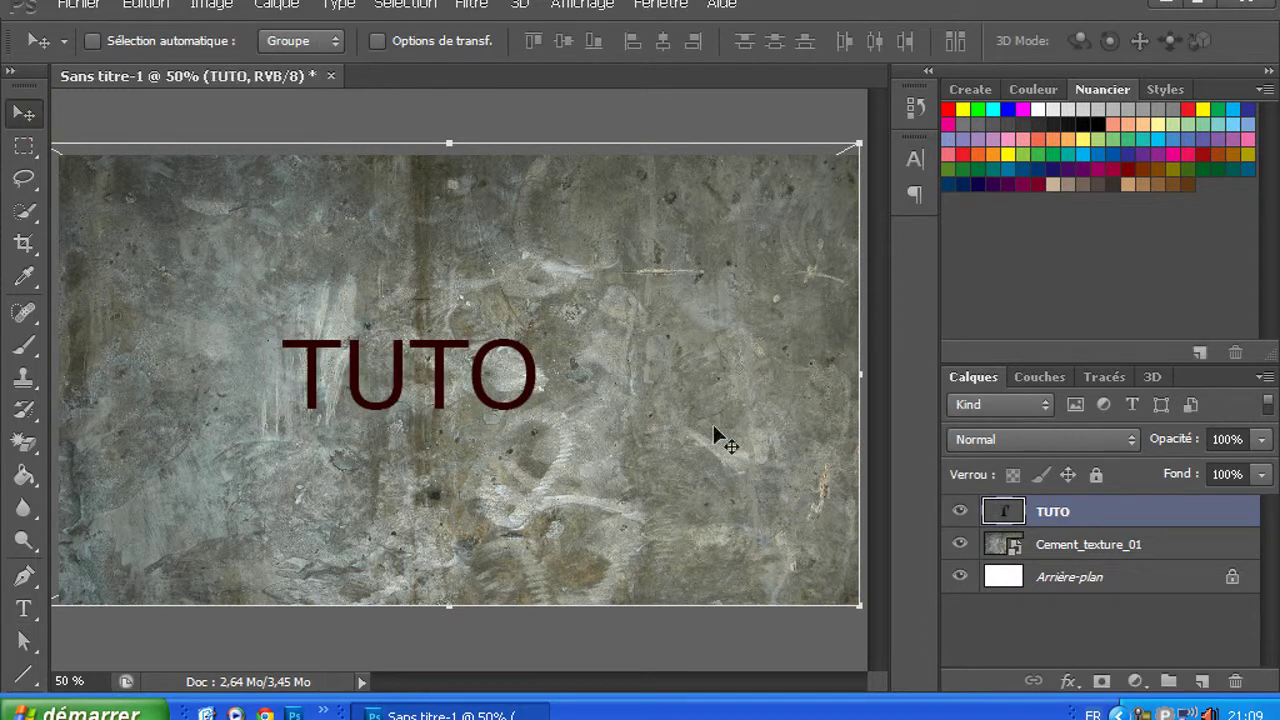
Apply a 3 px outside stroke in near-white (fffcfc) to the TUTO text layer
{"action": "right_click", "coordinate": [1062, 517]}
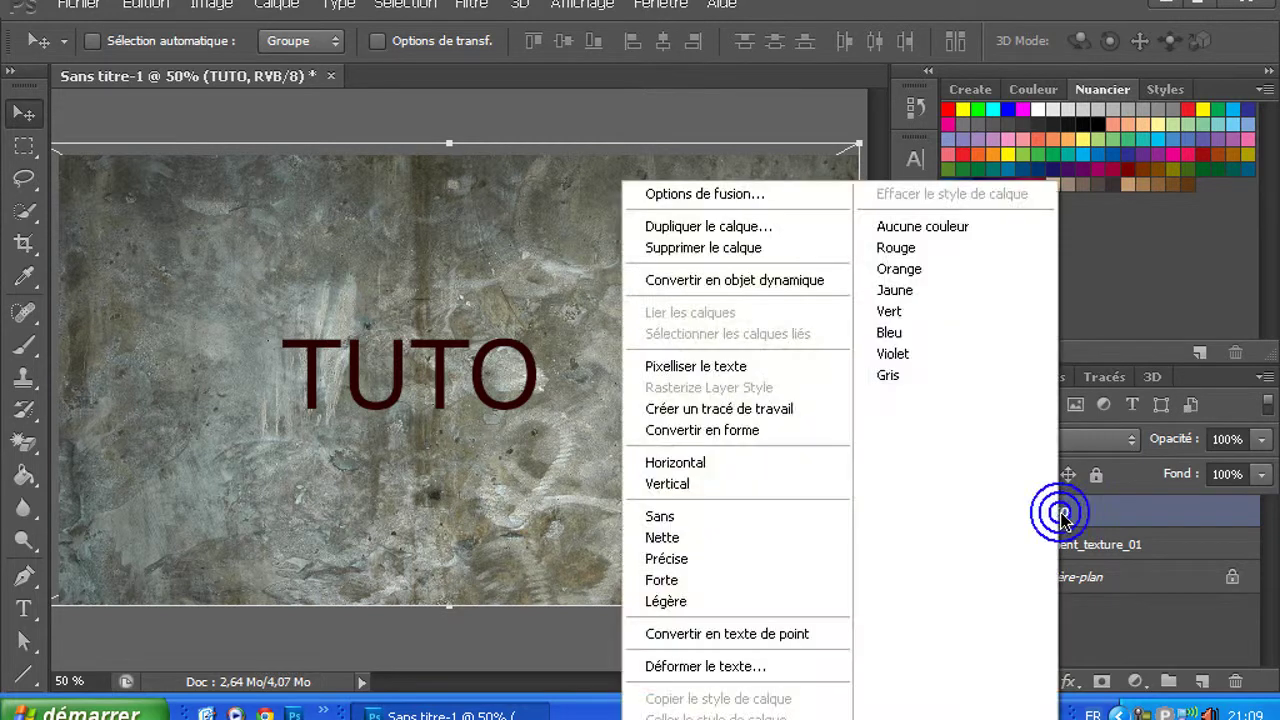
{"action": "left_click", "coordinate": [755, 197]}
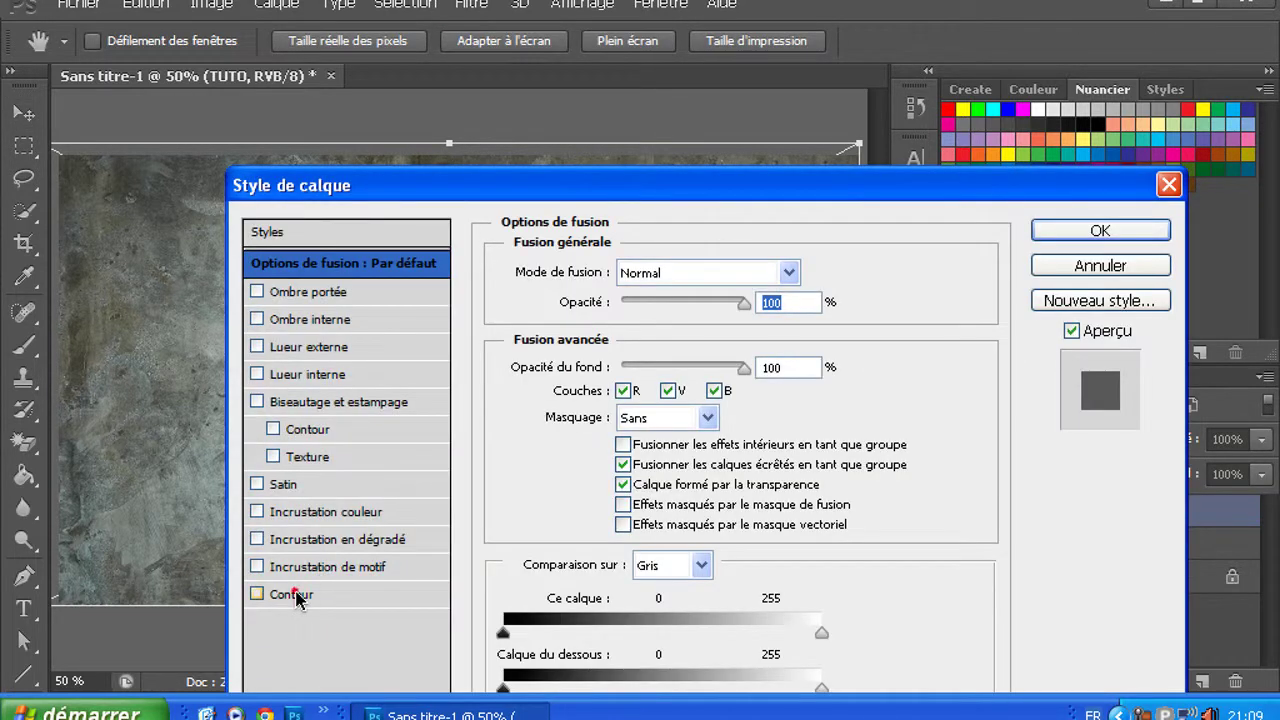
{"action": "left_click", "coordinate": [292, 595]}
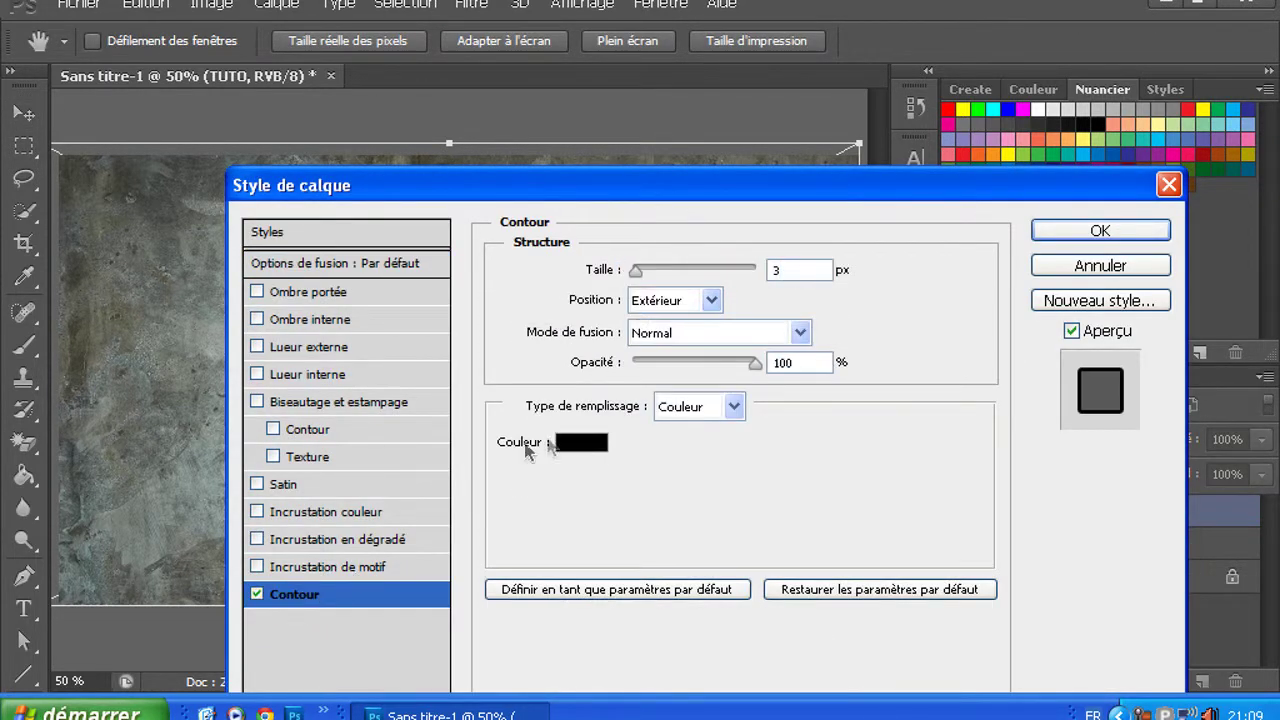
{"action": "left_click", "coordinate": [576, 444]}
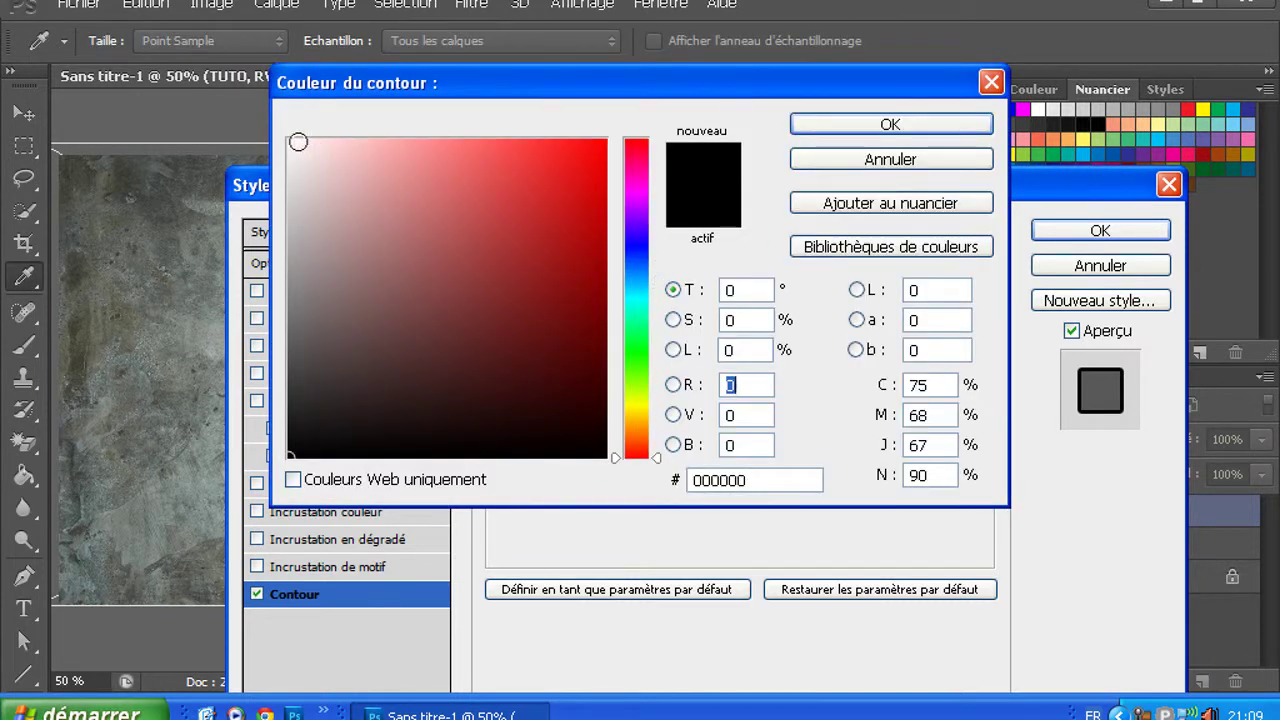
{"action": "left_click", "coordinate": [291, 140]}
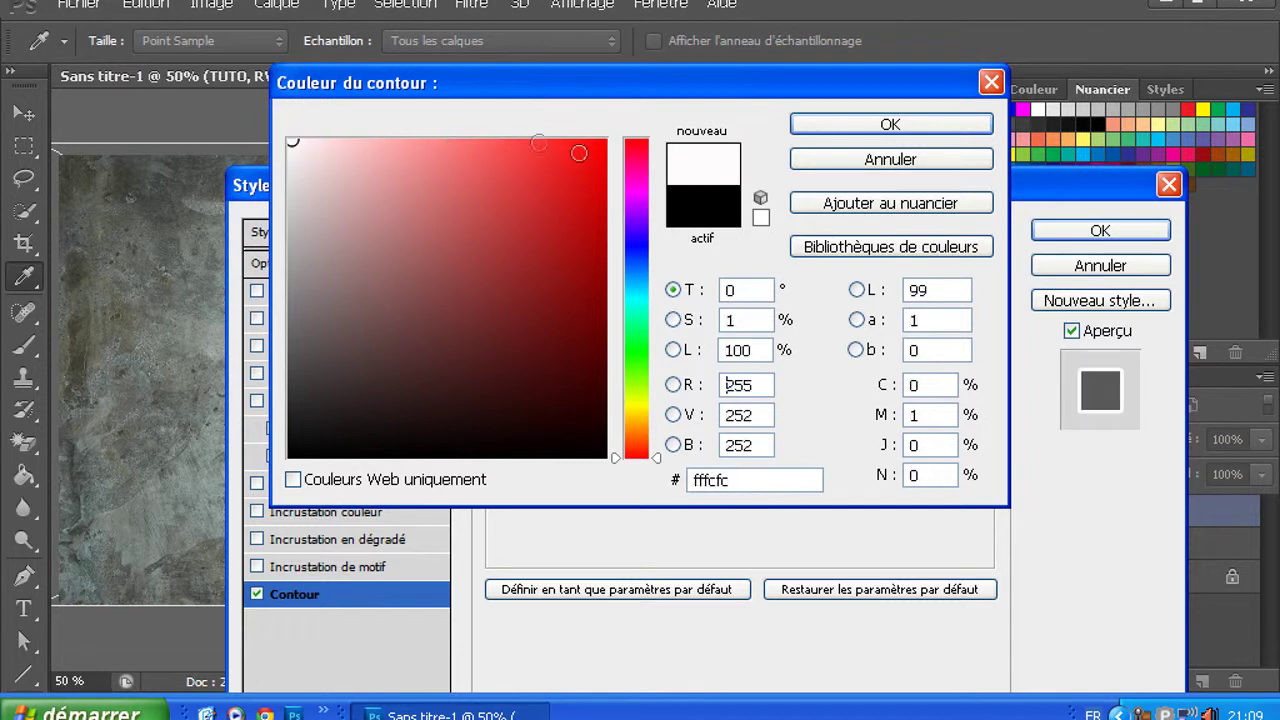
{"action": "left_click", "coordinate": [885, 126]}
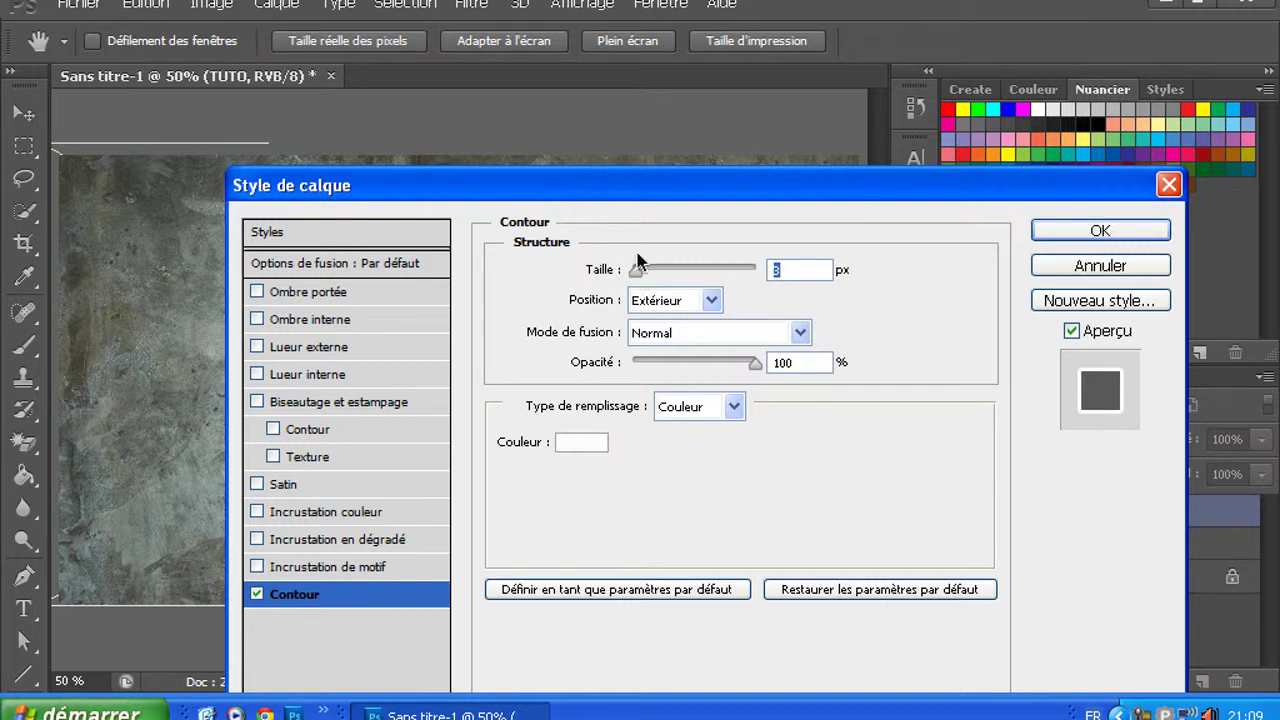
{"action": "left_click_drag", "start_coordinate": [638, 191], "coordinate": [594, 206]}
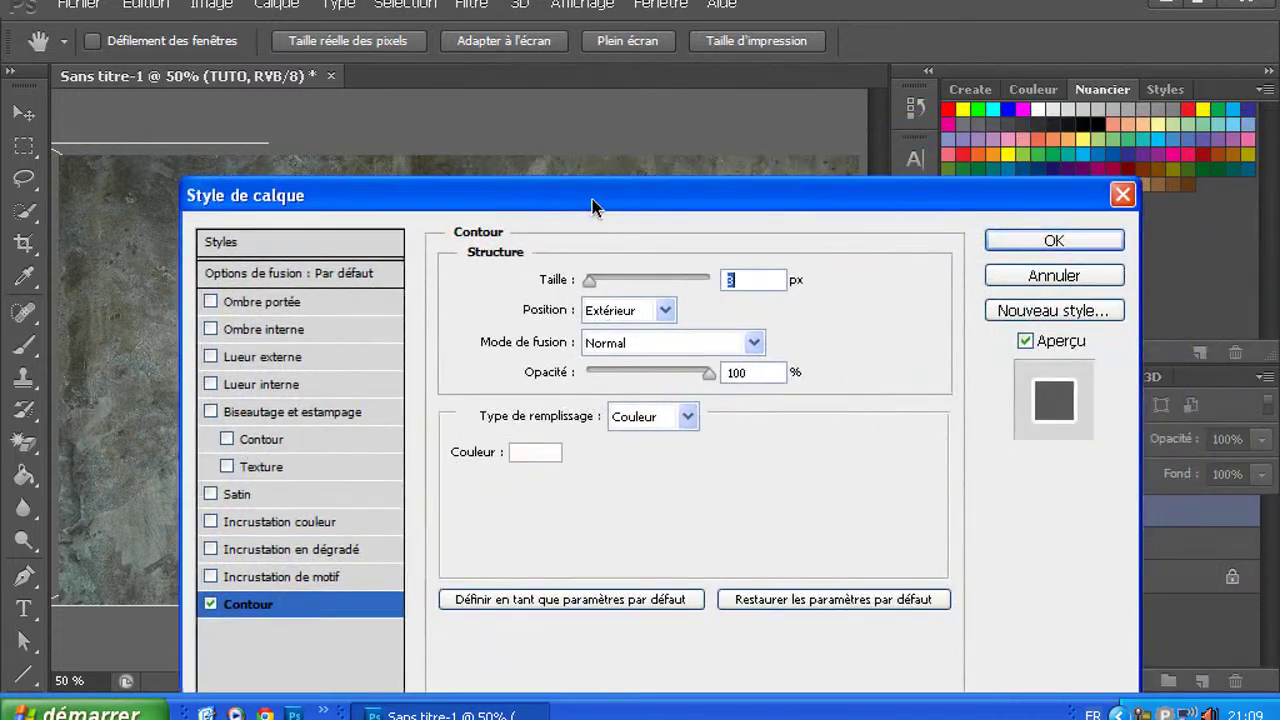
{"action": "left_click", "coordinate": [1020, 242]}
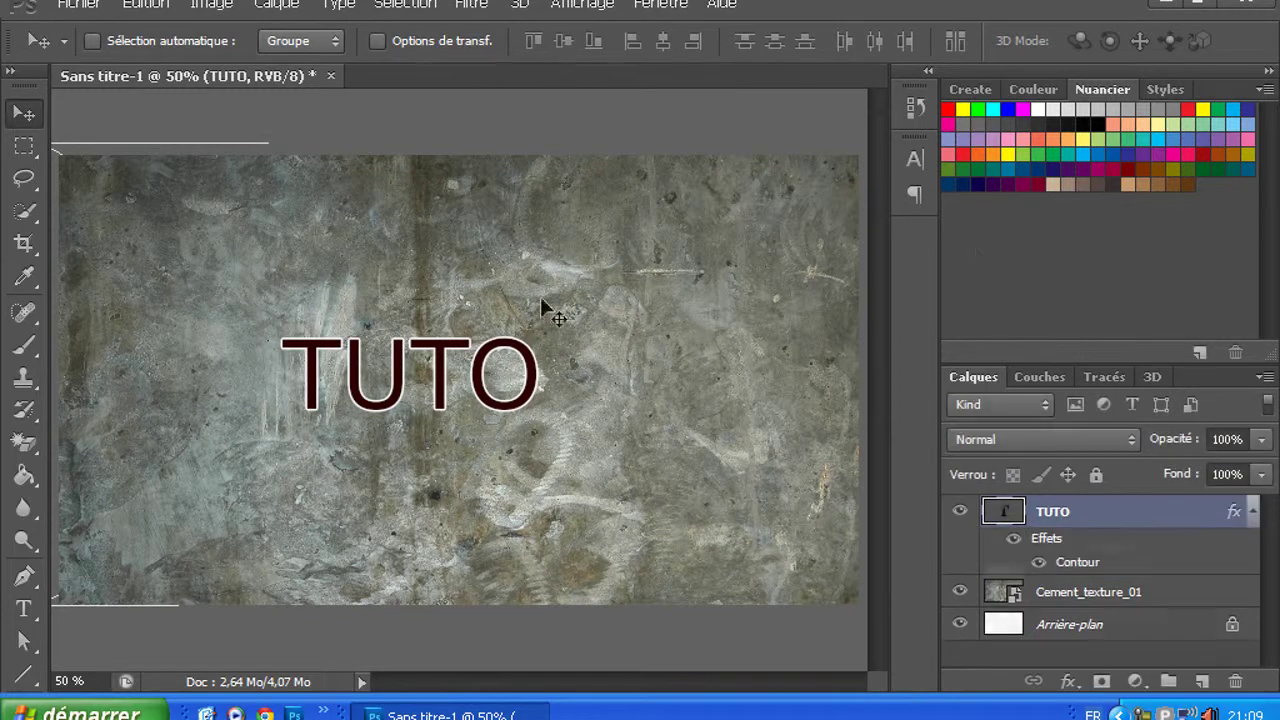
Nudge the TUTO text slightly closer to the canvas centre and rasterize its text layer
{"action": "mouse_move", "coordinate": [500, 349]}
{"action": "left_mouse_down"}
{"action": "mouse_move", "coordinate": [525, 352]}
{"action": "mouse_move", "coordinate": [505, 348]}
{"action": "left_mouse_up"}
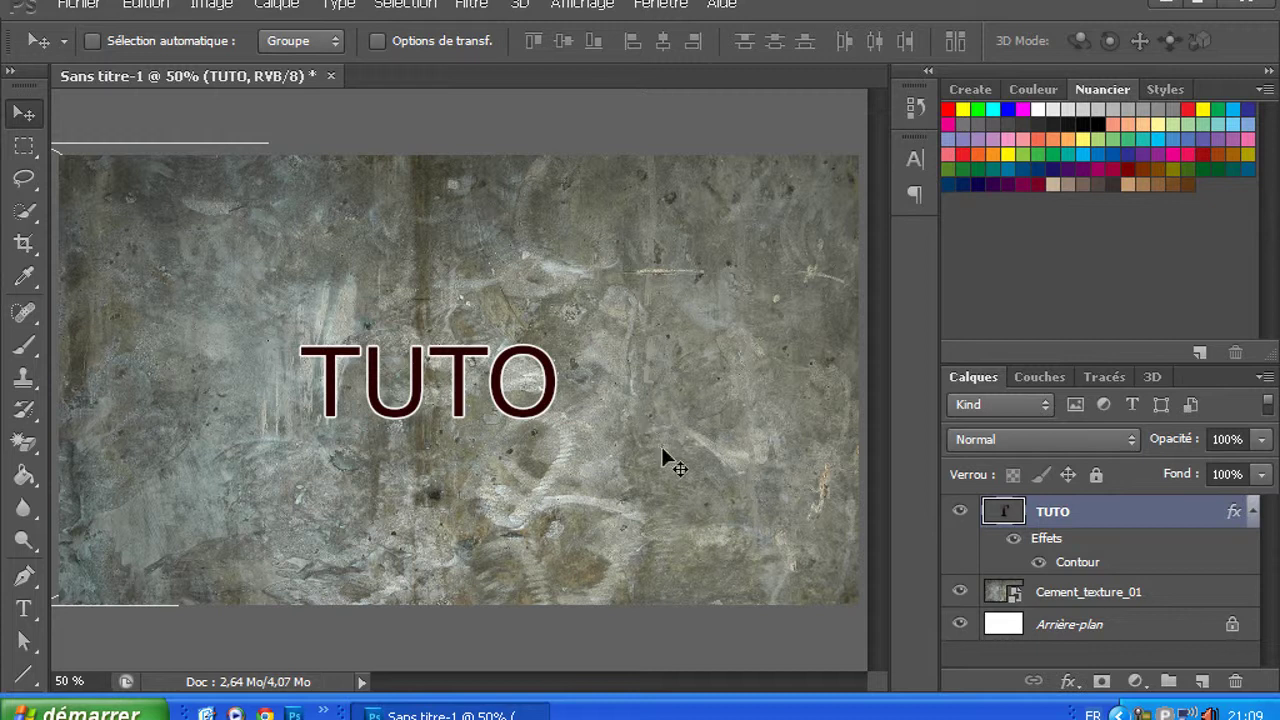
{"action": "right_click", "coordinate": [1033, 512]}
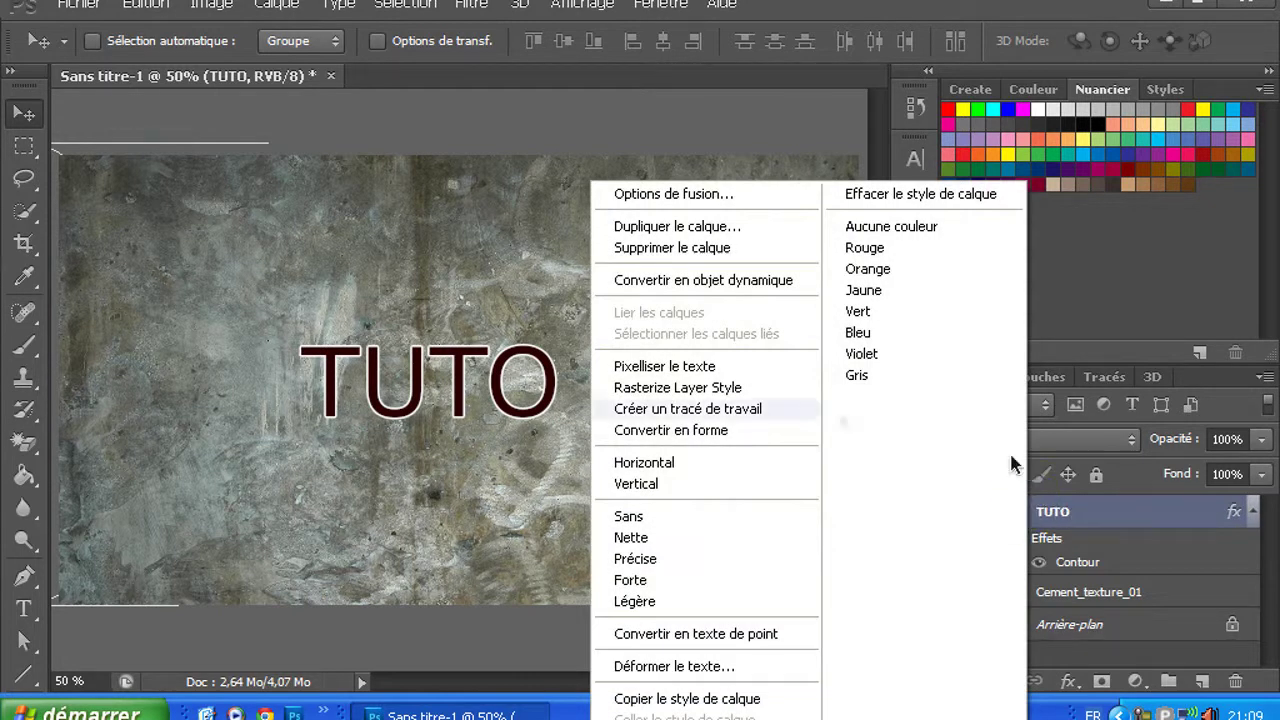
{"action": "left_click", "coordinate": [765, 368]}
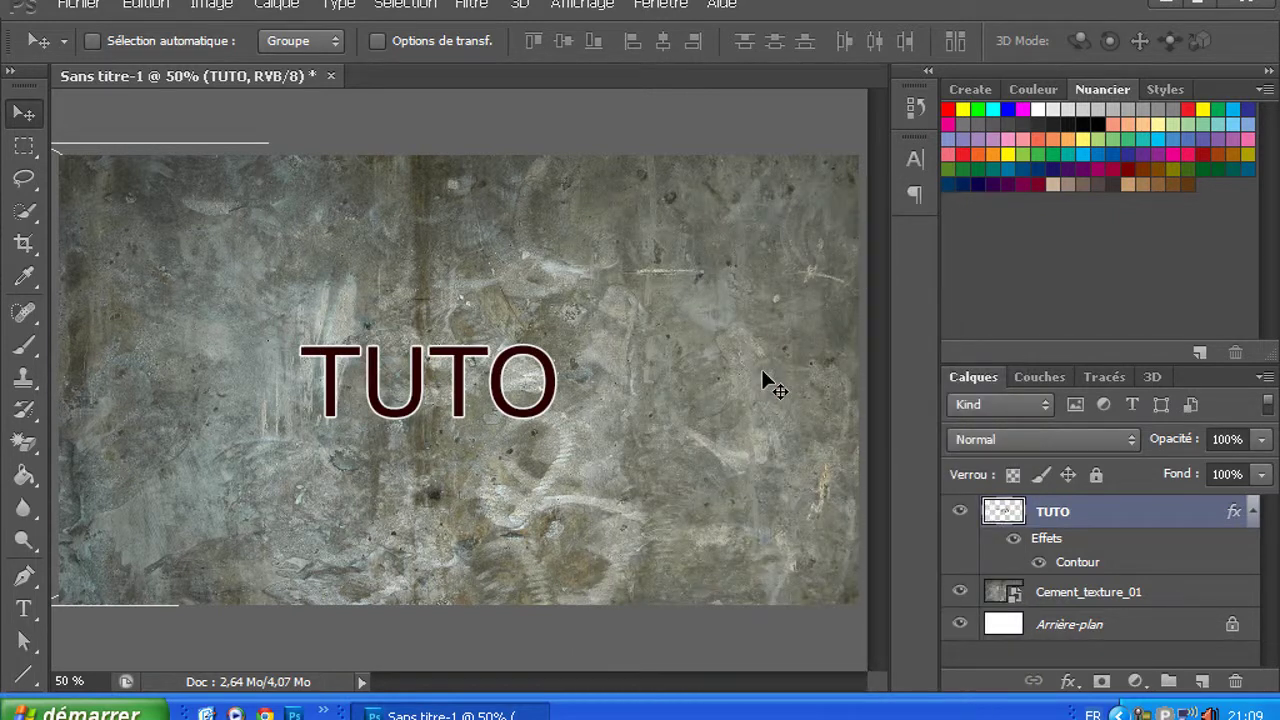
Load the TUTO lettering as a selection, extend its pixels slightly upward to thicken the letters, and deselect
{"action": "left_click", "coordinate": [1004, 514], "text": "ctrl"}
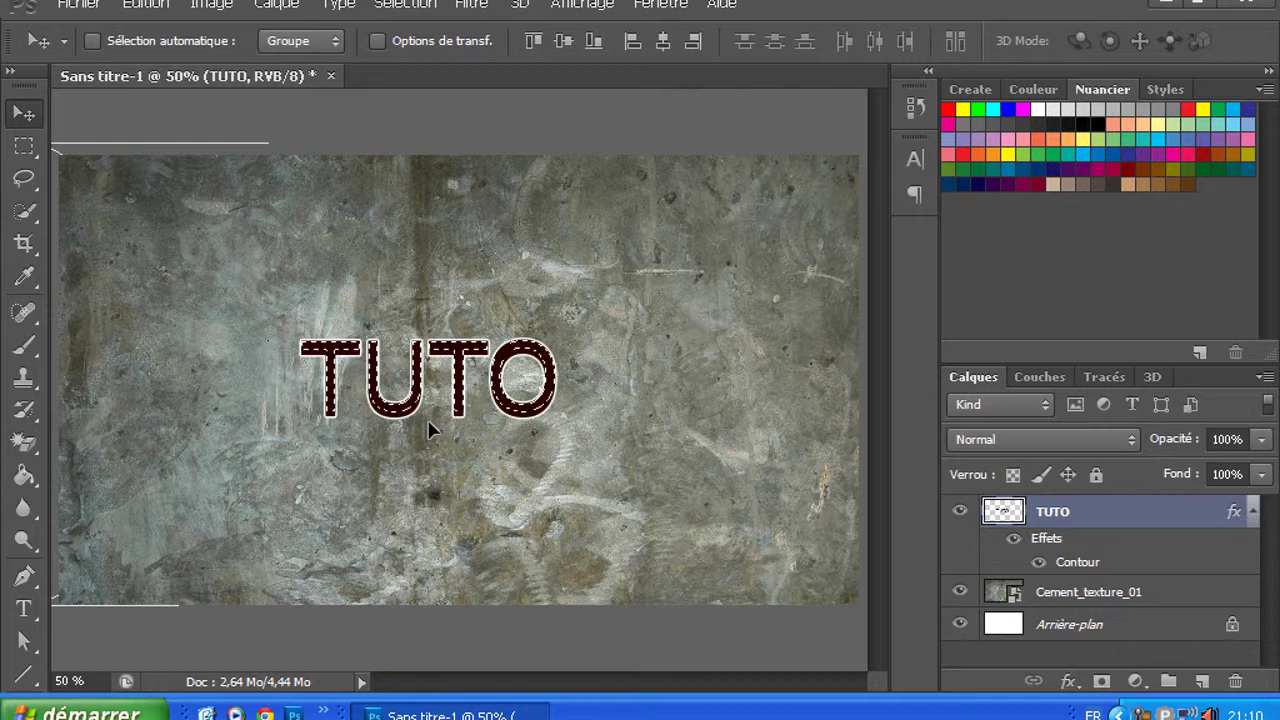
{"action": "key", "text": "ctrl+d"}
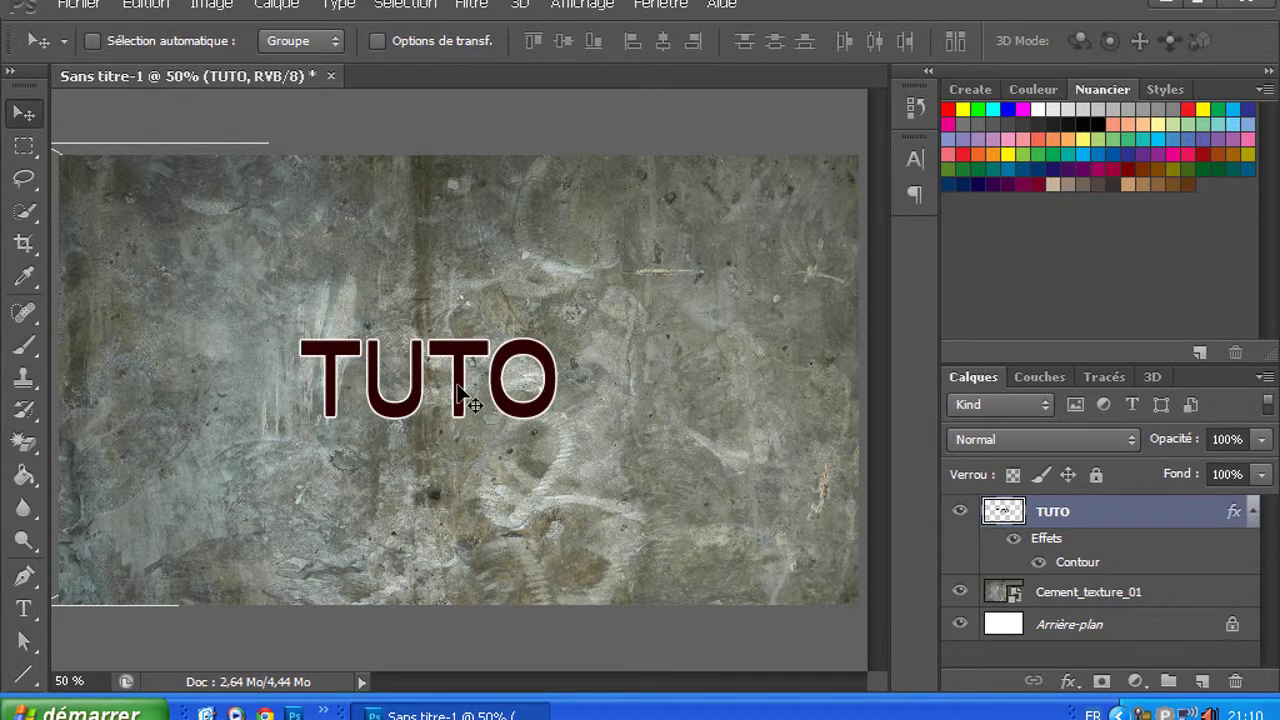
Apply a Perspective transform to the TUTO lettering so that it widens towards its top edge, at about 120% width
{"action": "key", "text": "ctrl+t"}
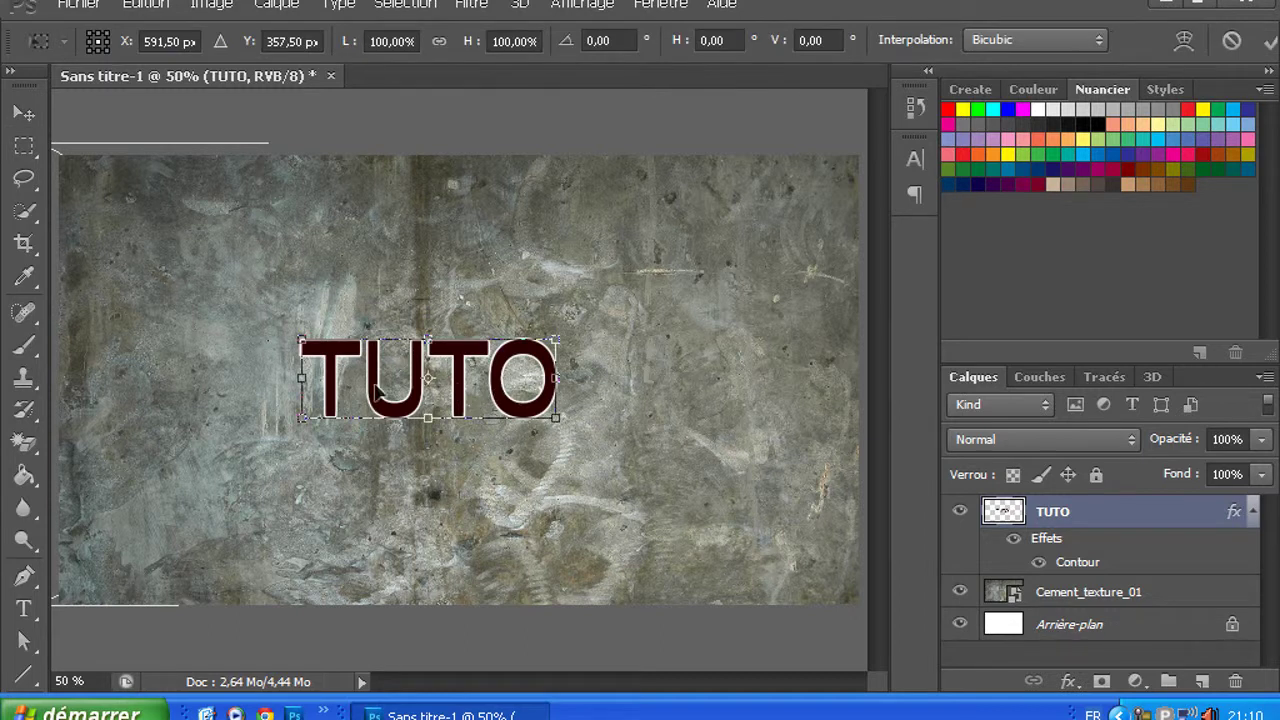
{"action": "right_click", "coordinate": [479, 388]}
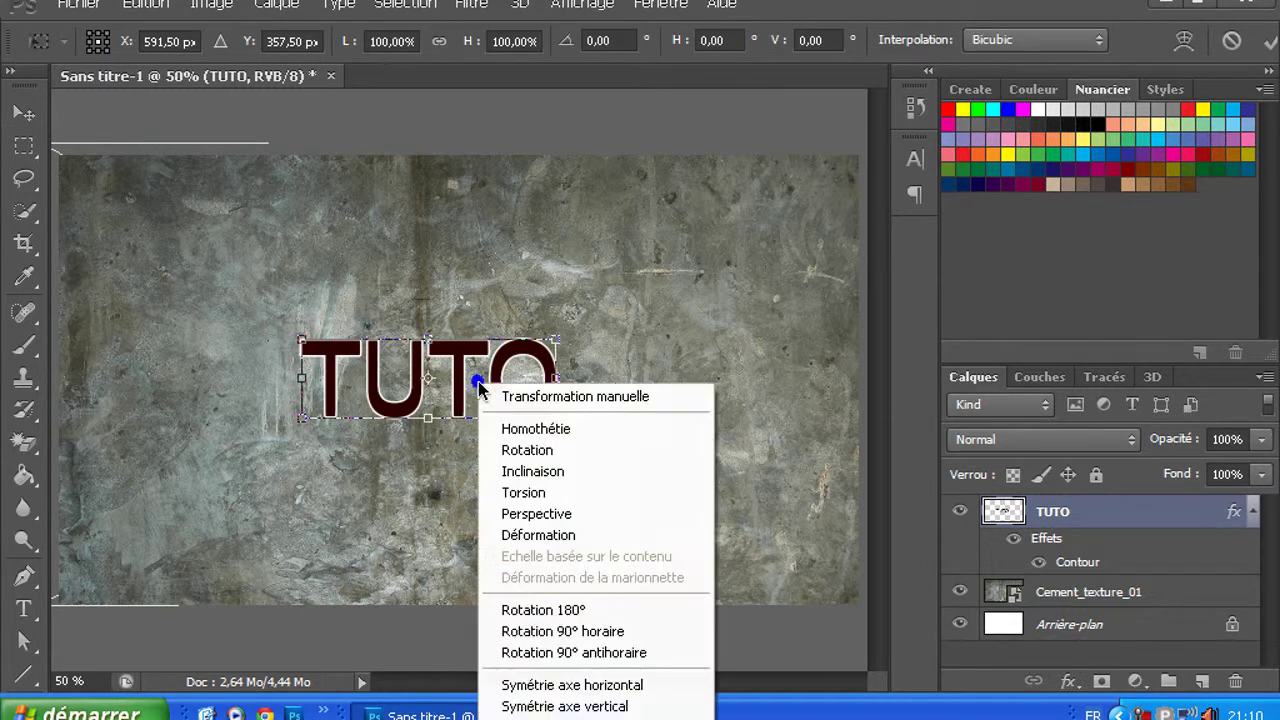
{"action": "left_click", "coordinate": [546, 515]}
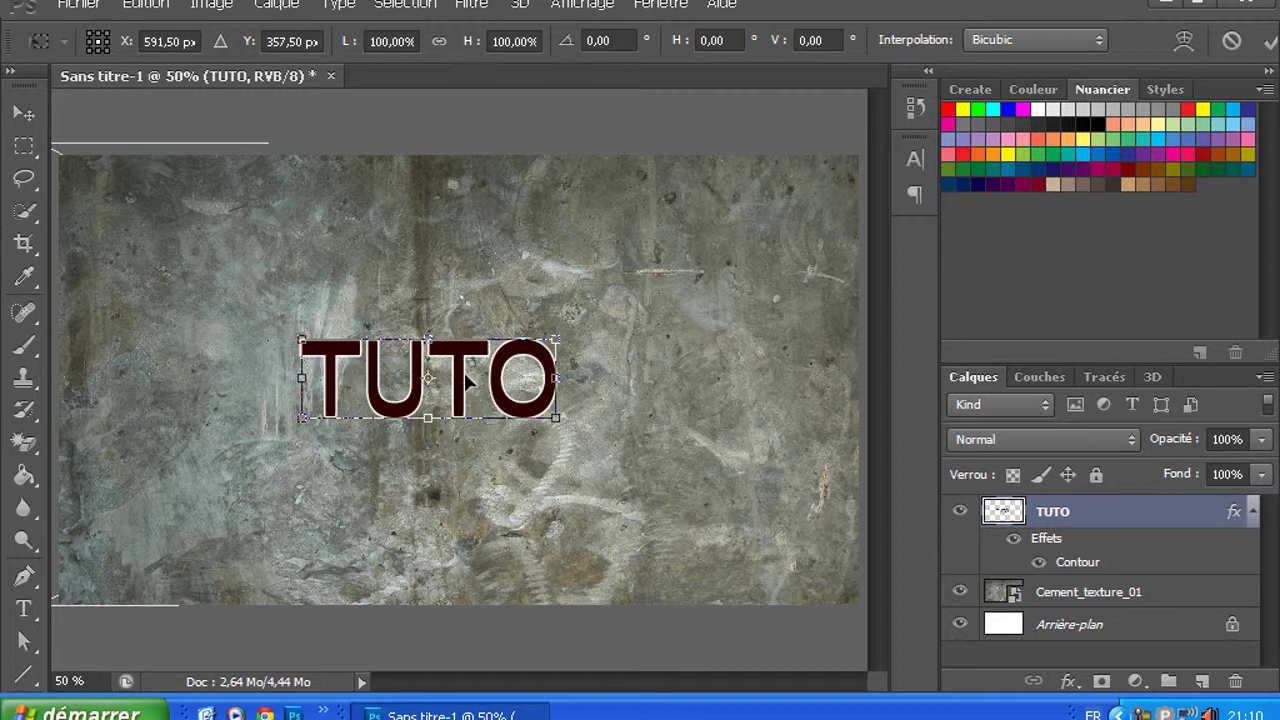
{"action": "left_click_drag", "start_coordinate": [558, 422], "coordinate": [583, 345]}
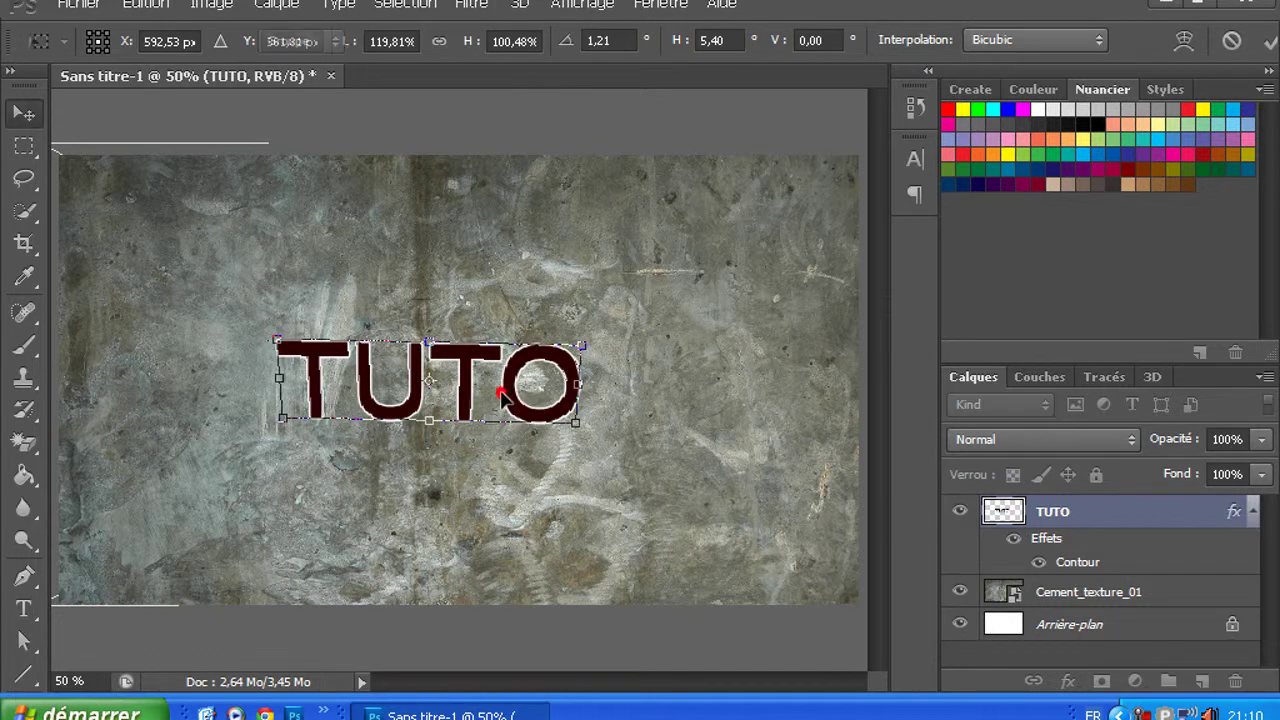
{"action": "key", "text": "Return"}
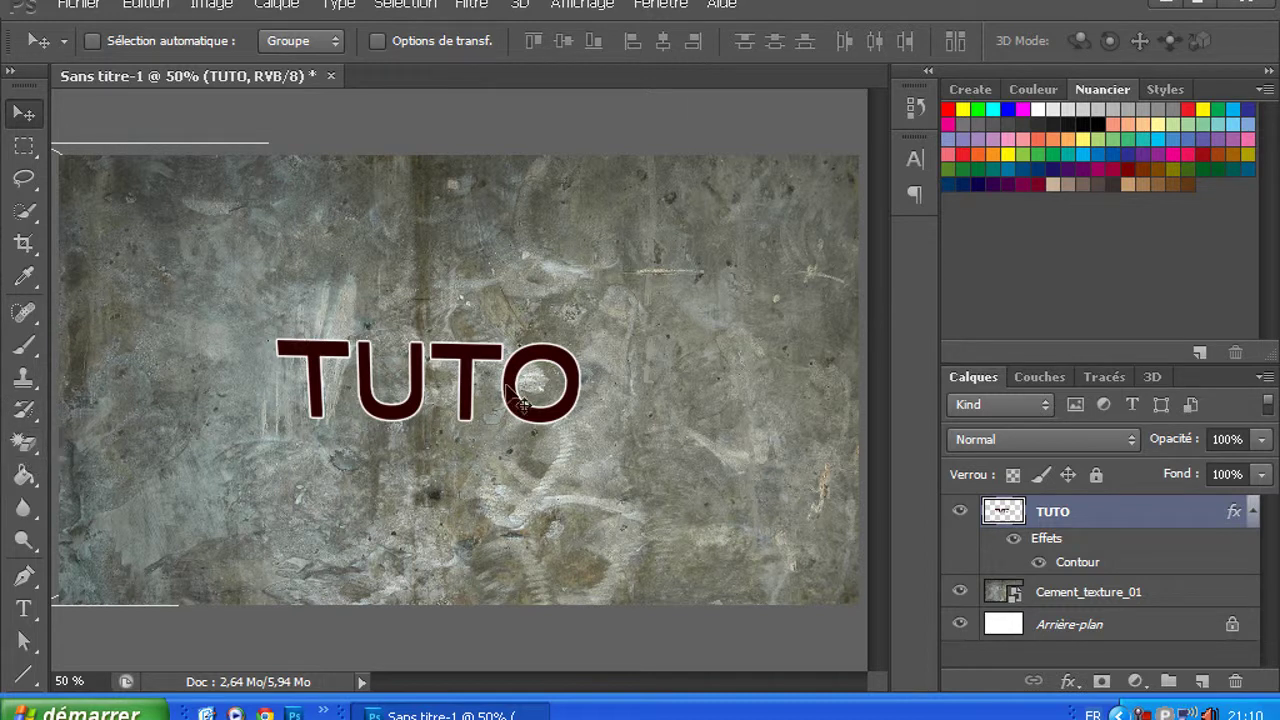
Place the knife picture "images (7)" from the Projet montage folder in Mes images into the document
{"action": "left_click", "coordinate": [89, 5]}
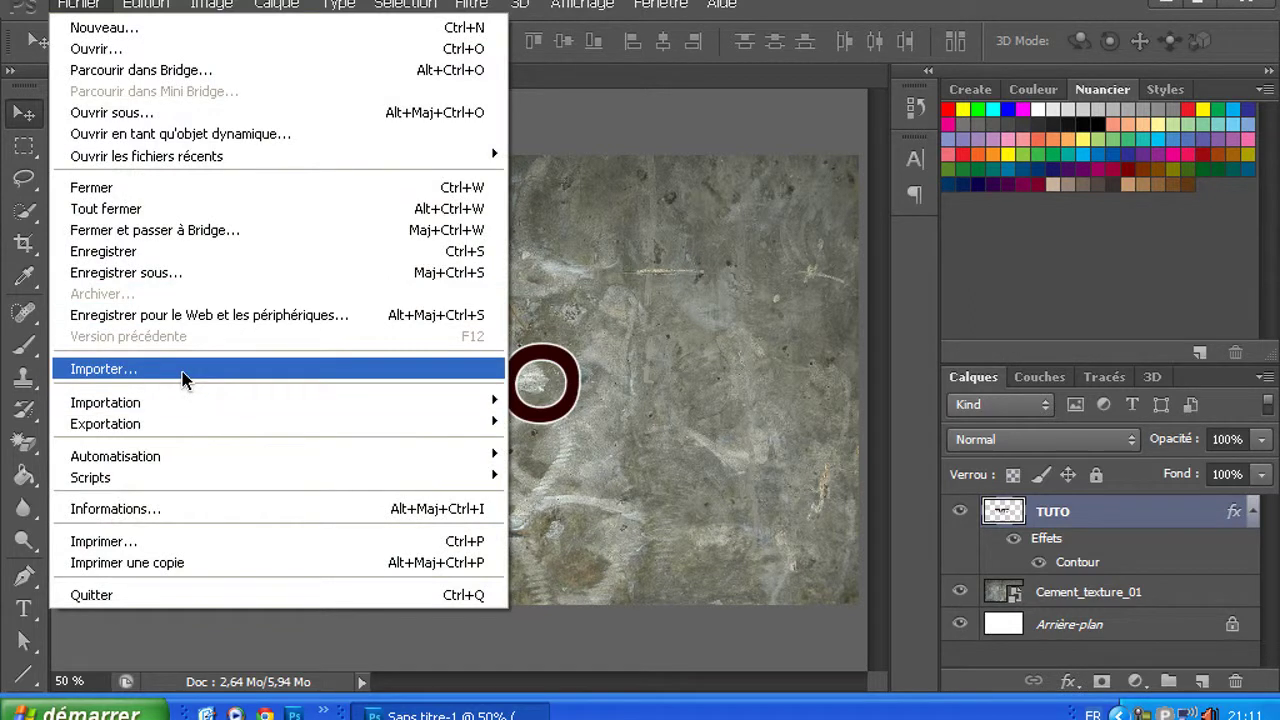
{"action": "left_click", "coordinate": [183, 372]}
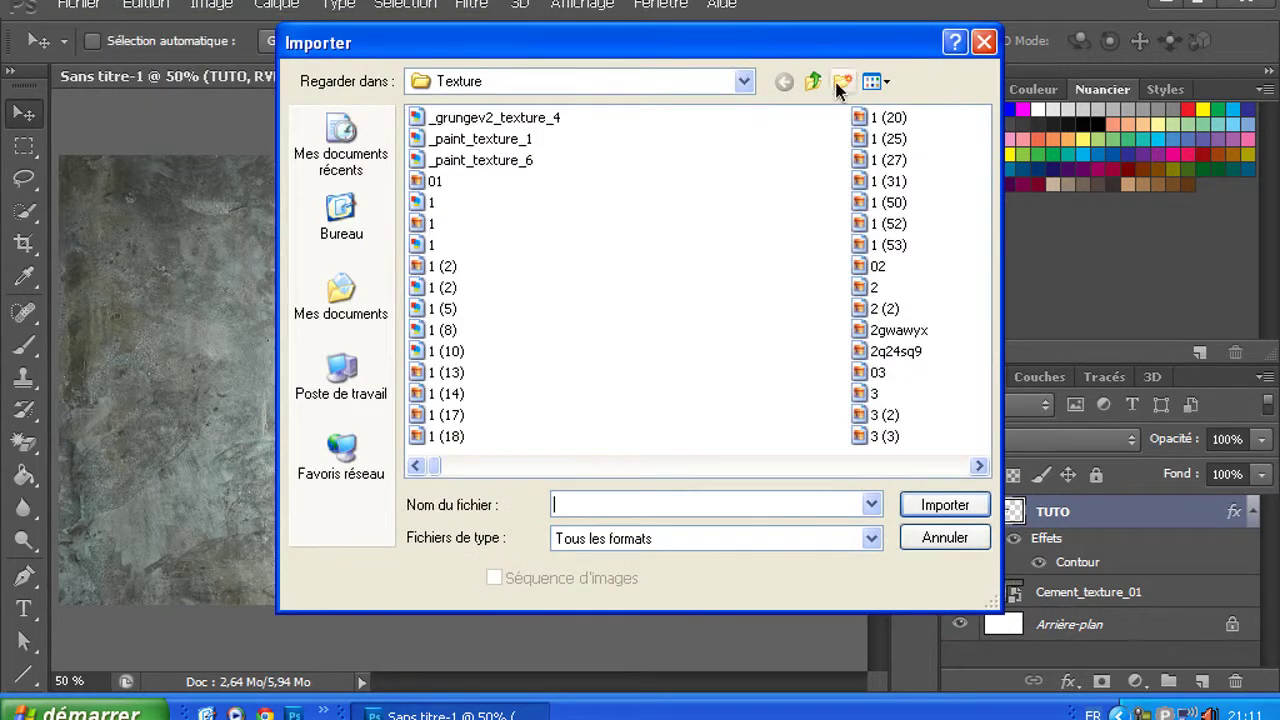
{"action": "left_click", "coordinate": [816, 82]}
{"action": "left_click", "coordinate": [816, 82]}
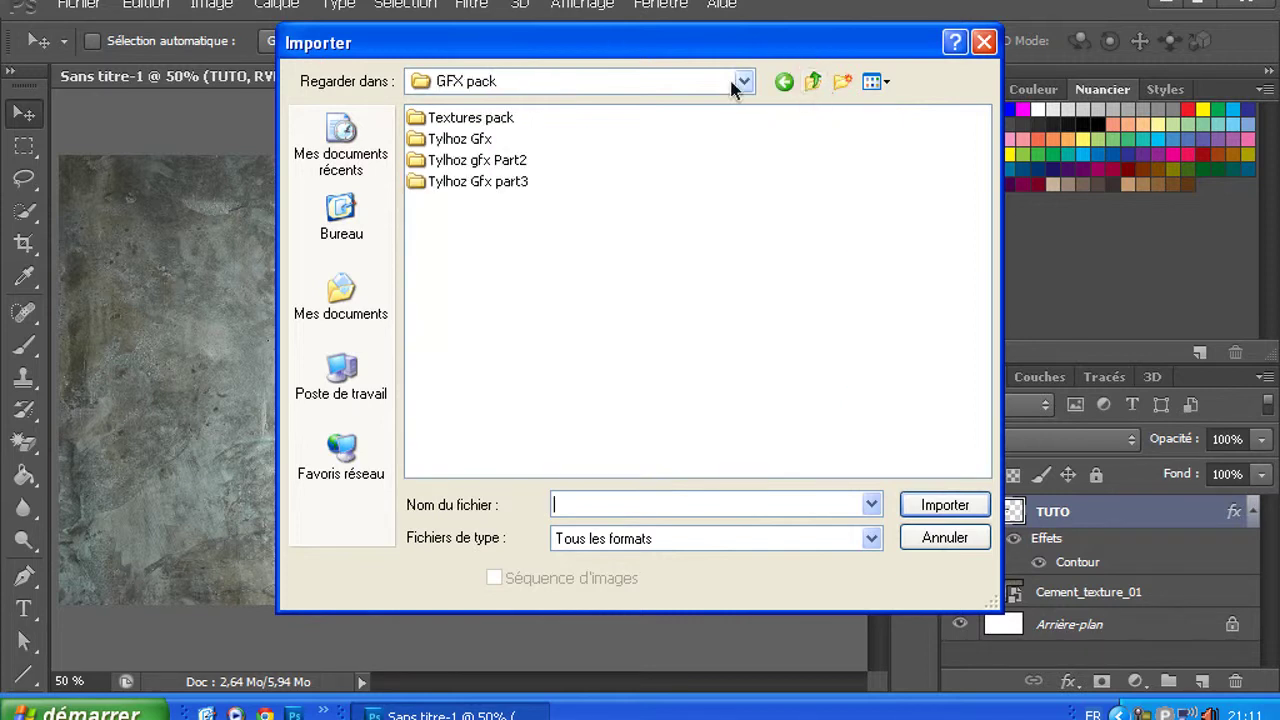
{"action": "left_click", "coordinate": [374, 296]}
{"action": "double_click", "coordinate": [486, 248]}
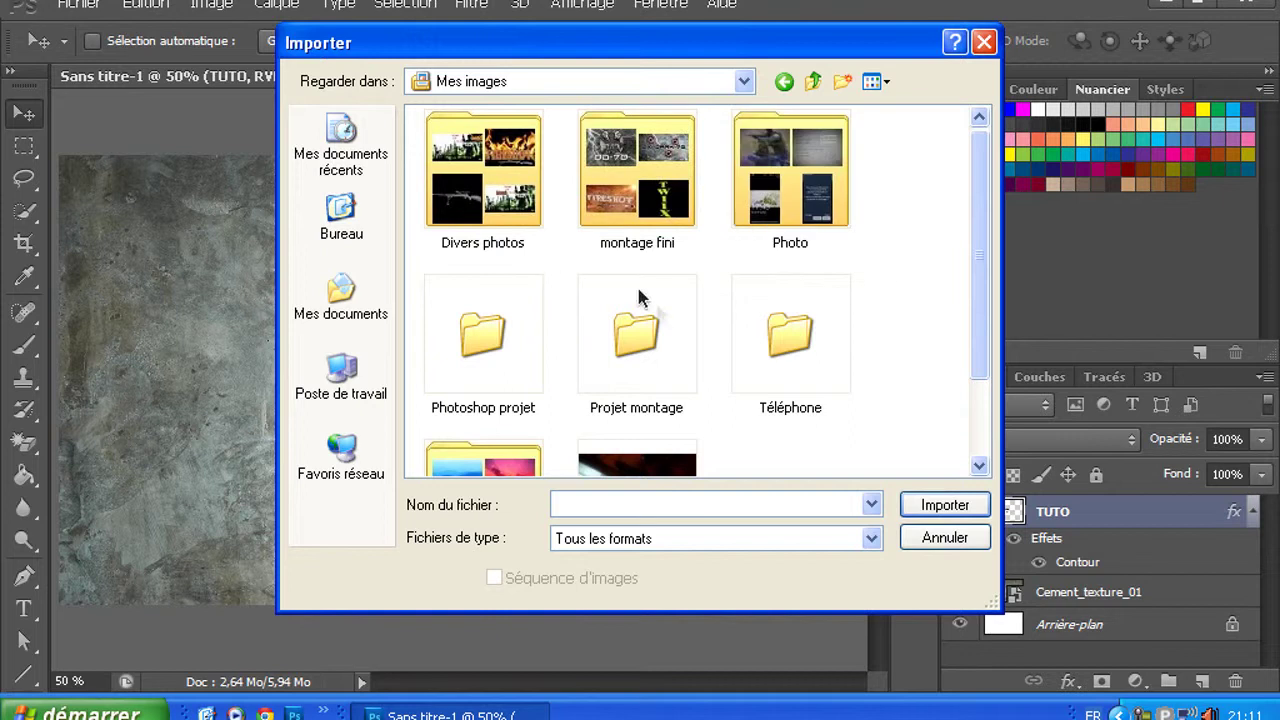
{"action": "left_click", "coordinate": [684, 336]}
{"action": "double_click", "coordinate": [686, 342]}
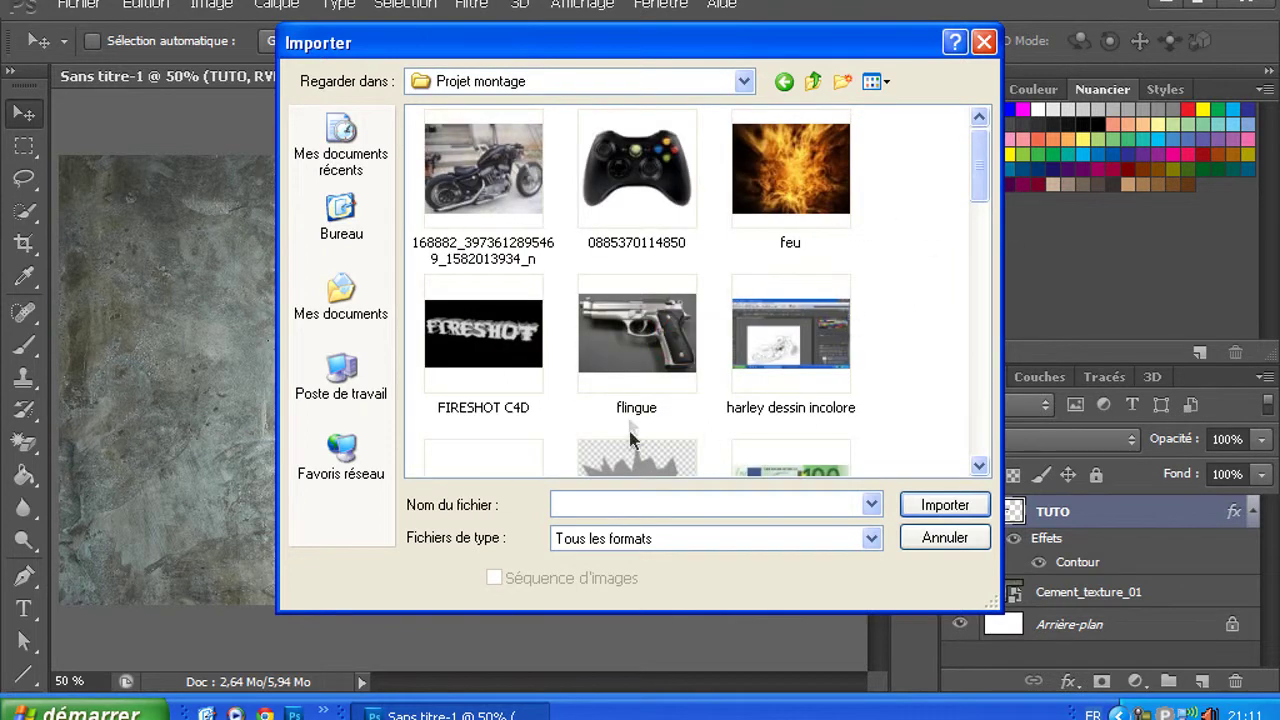
{"action": "left_click_drag", "start_coordinate": [976, 192], "coordinate": [984, 320]}
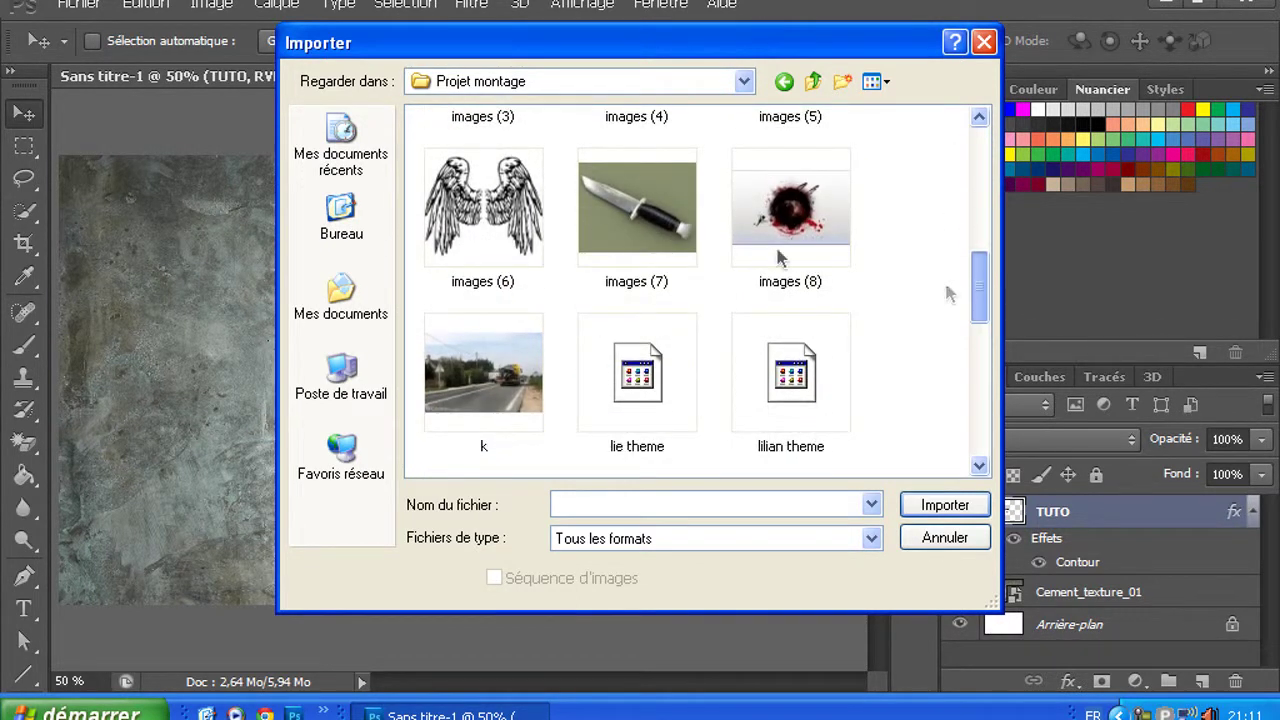
{"action": "double_click", "coordinate": [664, 228]}
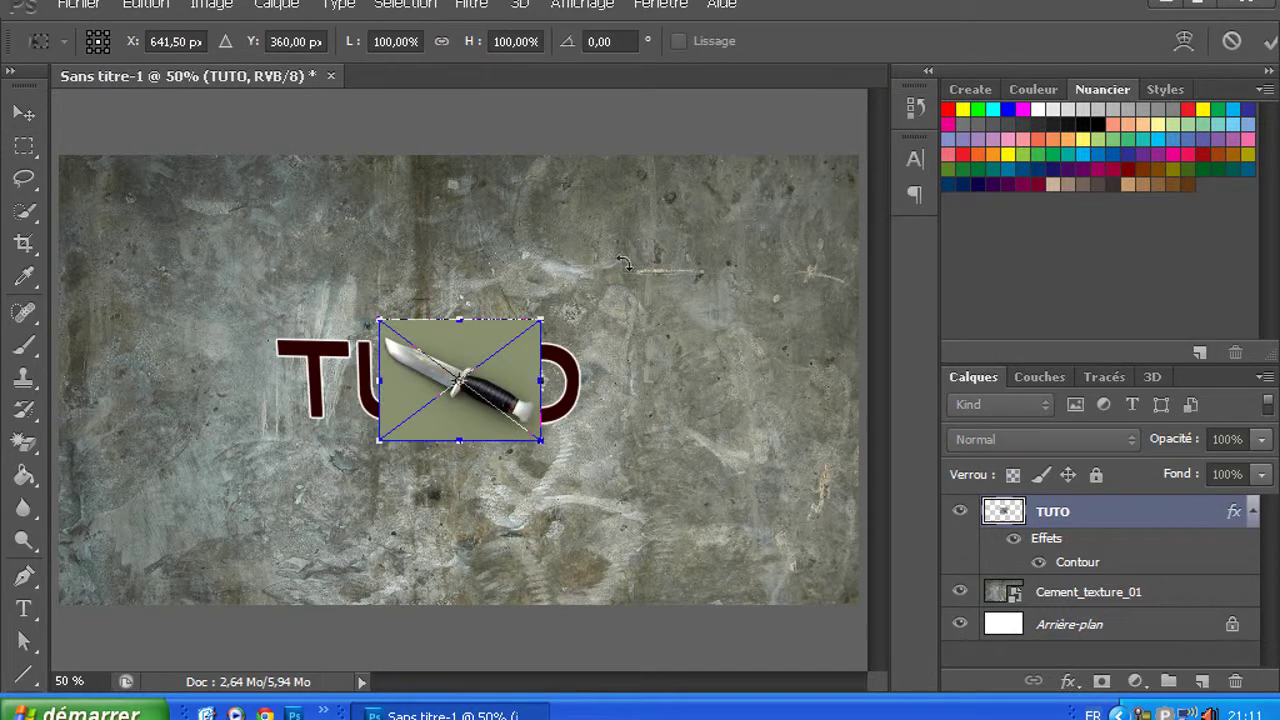
Enlarge the knife picture to about 183% width and 126% height, move it below TUTO and rotate it about -13.8°
{"action": "left_click_drag", "start_coordinate": [541, 443], "coordinate": [675, 478]}
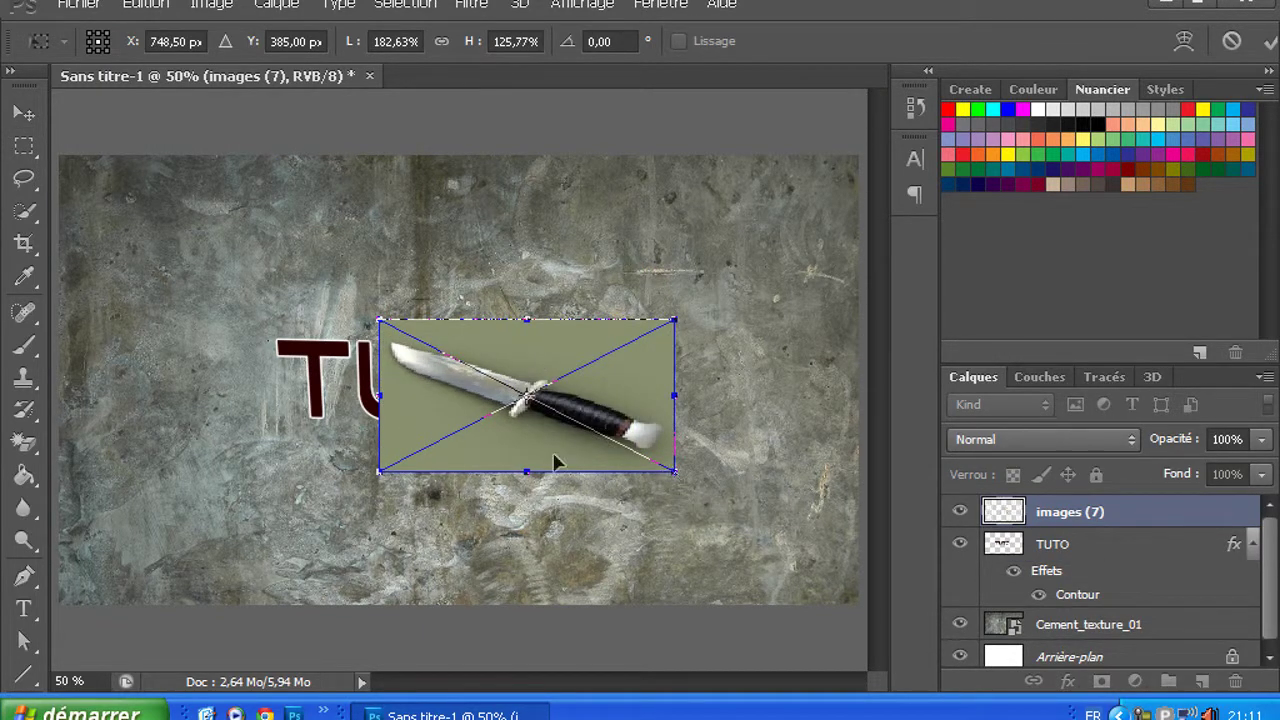
{"action": "left_click_drag", "start_coordinate": [541, 449], "coordinate": [505, 545]}
{"action": "left_click_drag", "start_coordinate": [662, 377], "coordinate": [647, 337]}
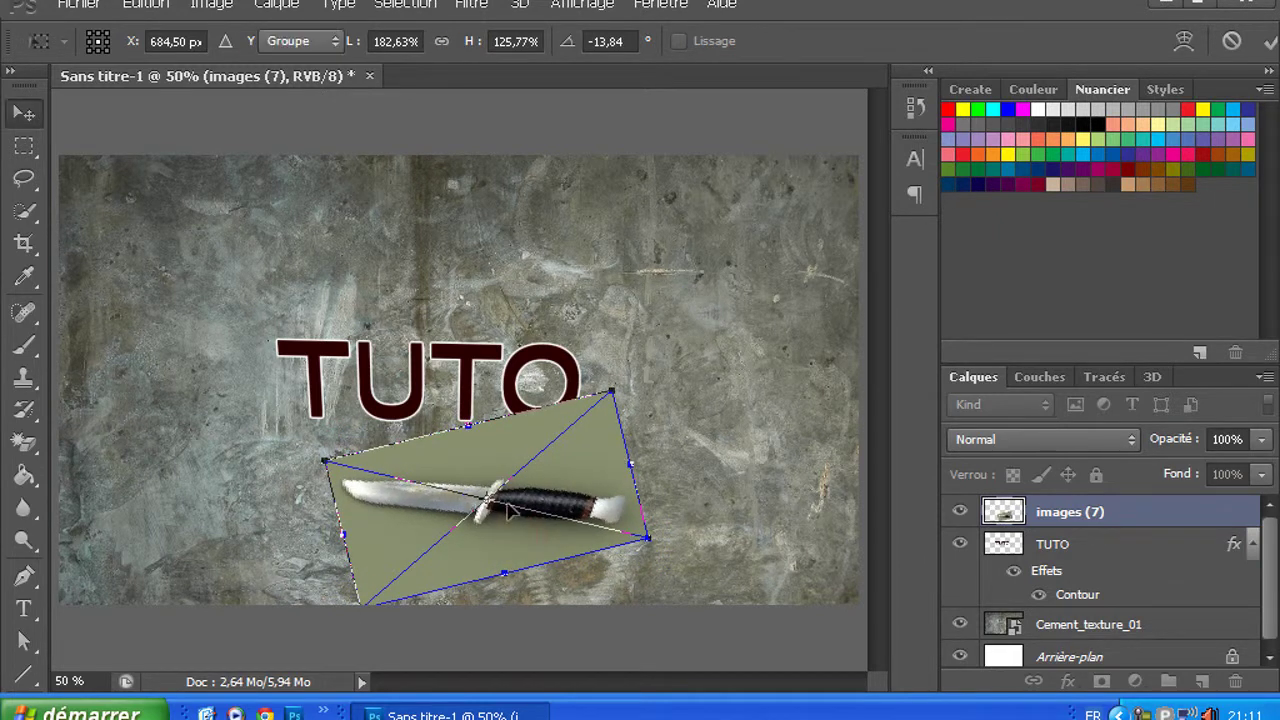
{"action": "key", "text": "Return"}
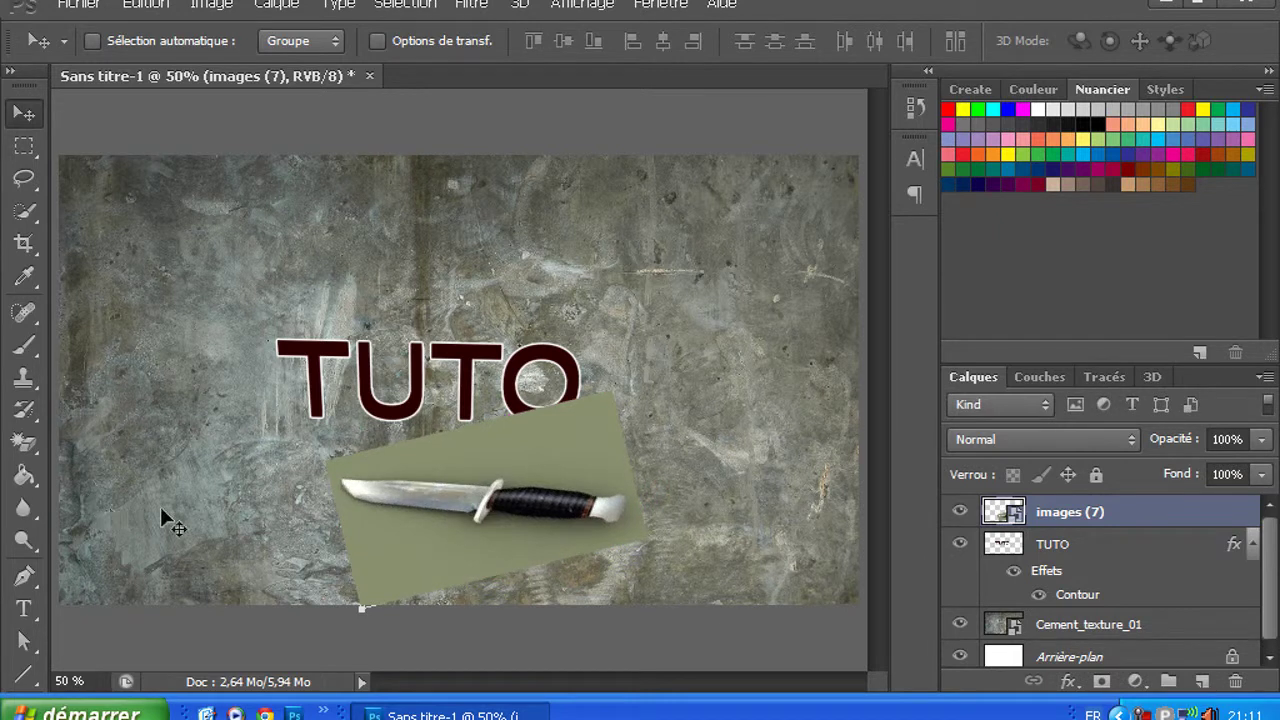
Rasterize the knife layer and erase its green background and the shadow under the handle with the Magic Eraser at tolerance 32
{"action": "left_click", "coordinate": [37, 445]}
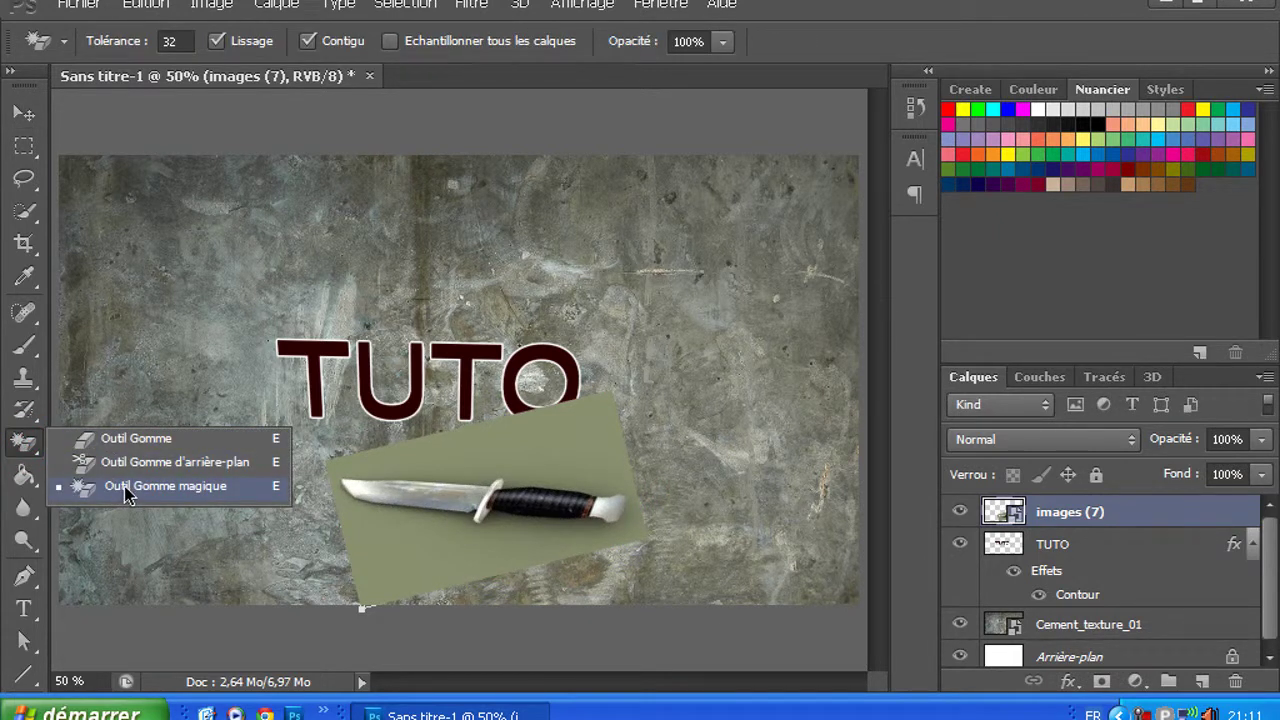
{"action": "left_click", "coordinate": [124, 486]}
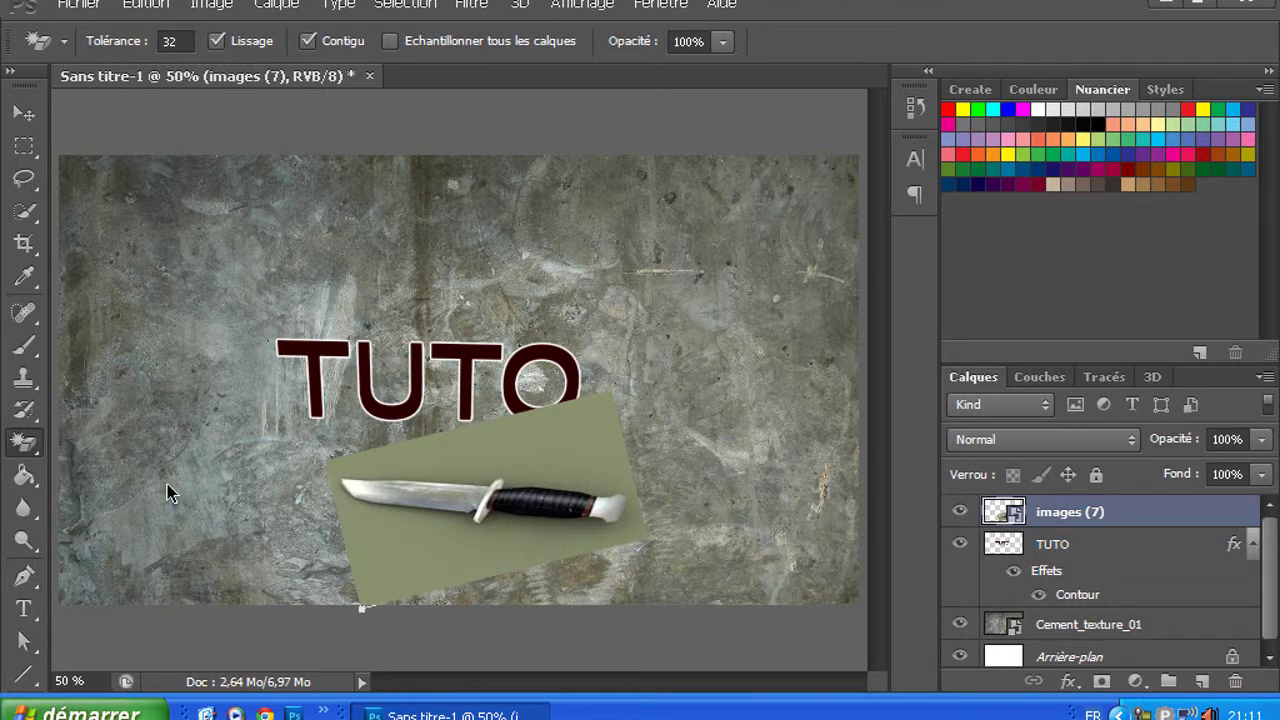
{"action": "left_click", "coordinate": [403, 530]}
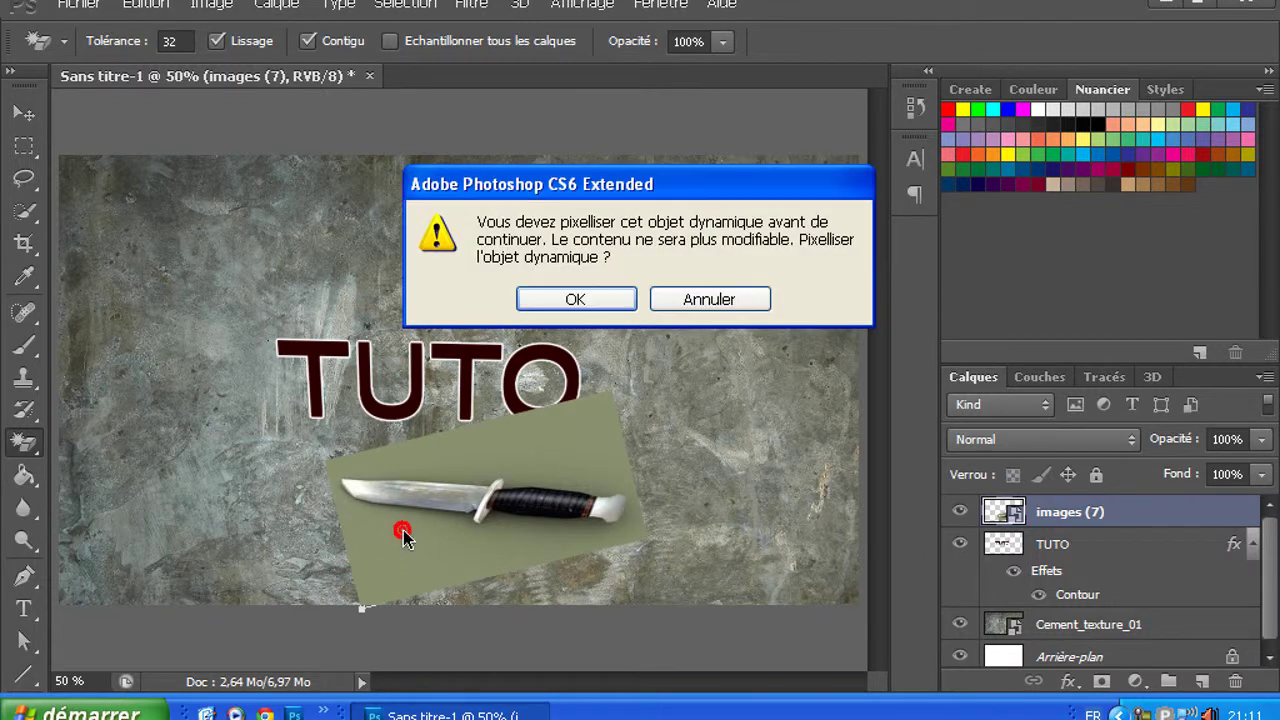
{"action": "left_click", "coordinate": [575, 300]}
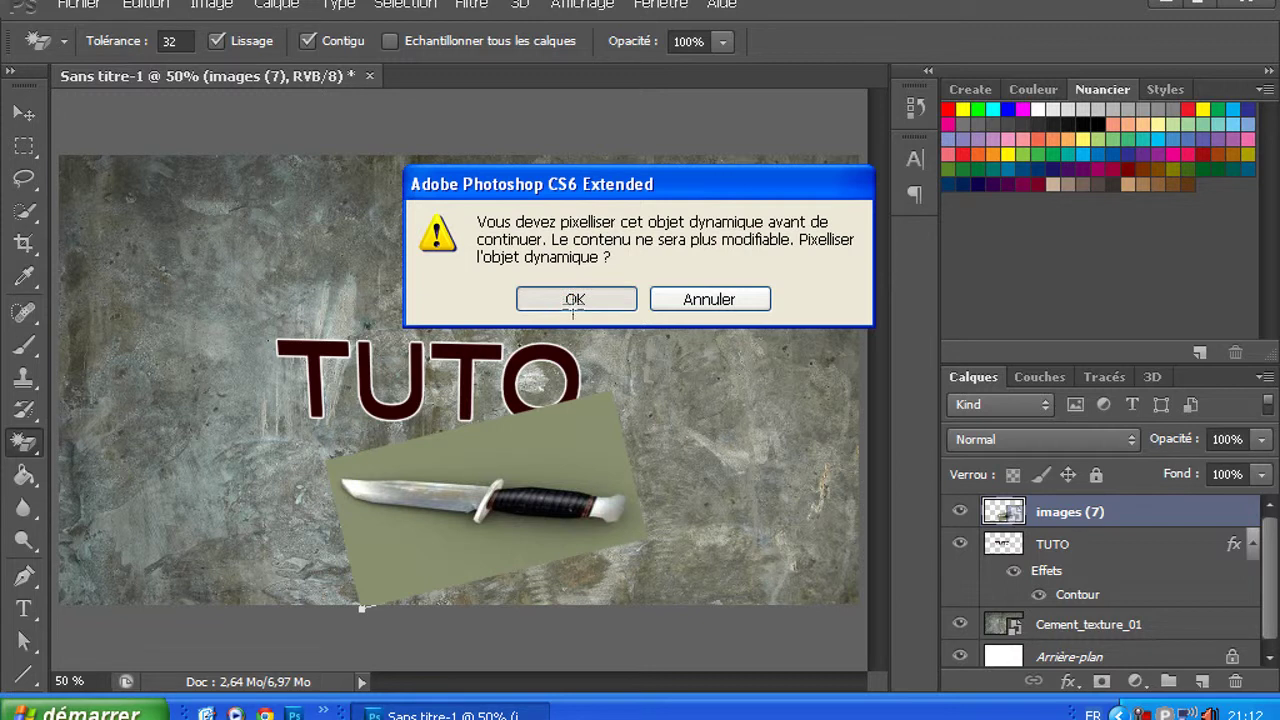
{"action": "left_click", "coordinate": [419, 552]}
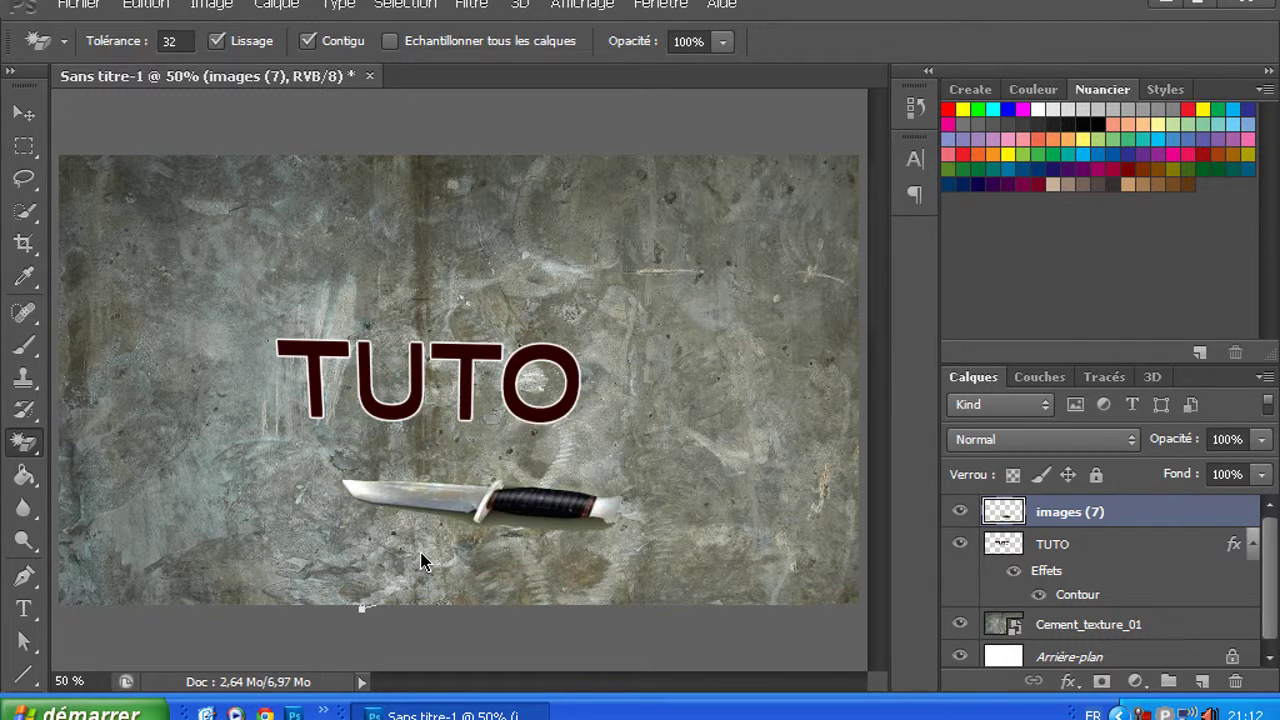
{"action": "left_click", "coordinate": [519, 523]}
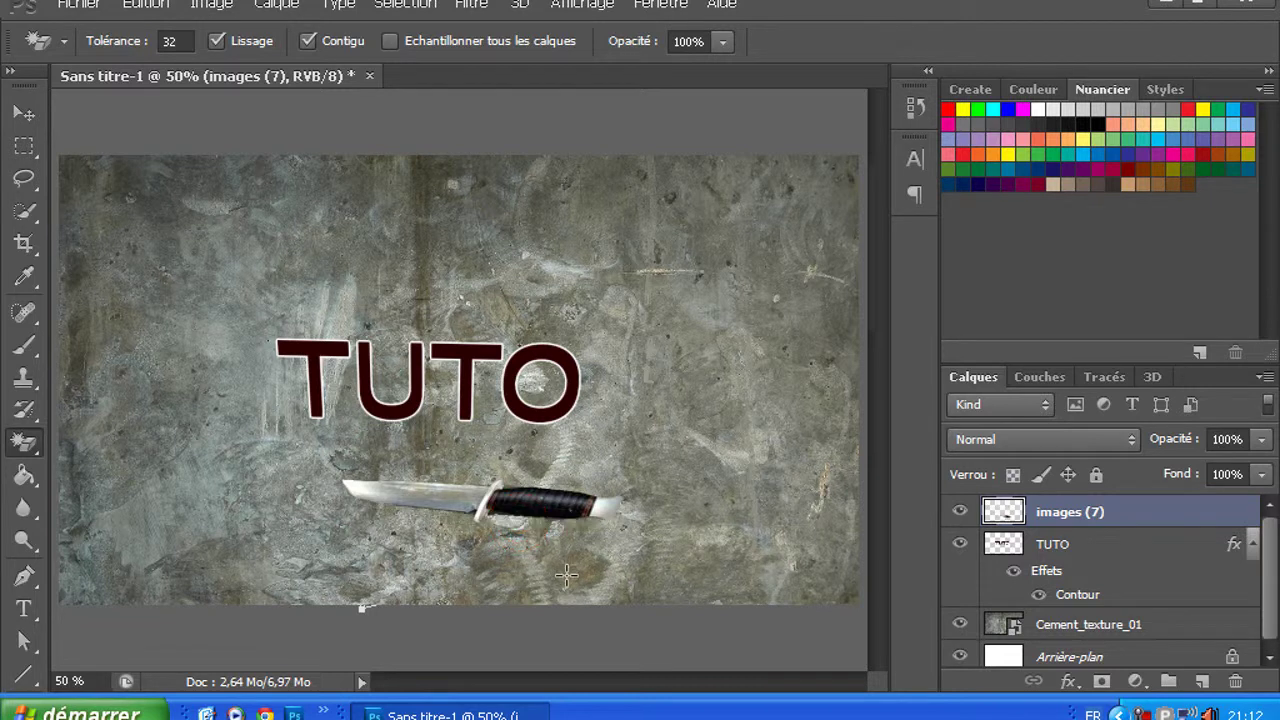
Try to erase the dark fringe beneath the knife handle near the guard with the Magic Eraser, and undo the erasure
{"action": "key", "text": "ctrl+plus"}
{"action": "key", "text": "ctrl+plus"}
{"action": "key", "text": "ctrl+plus"}
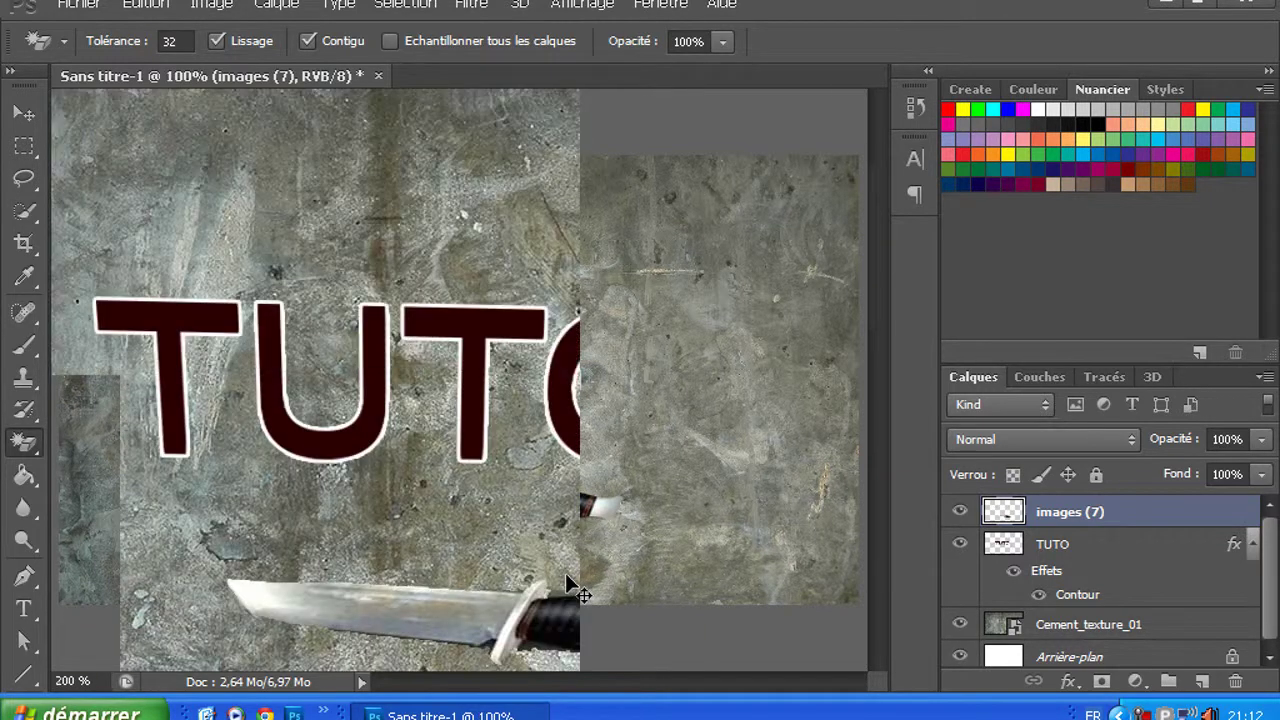
{"action": "left_click_drag", "start_coordinate": [879, 385], "coordinate": [878, 457]}
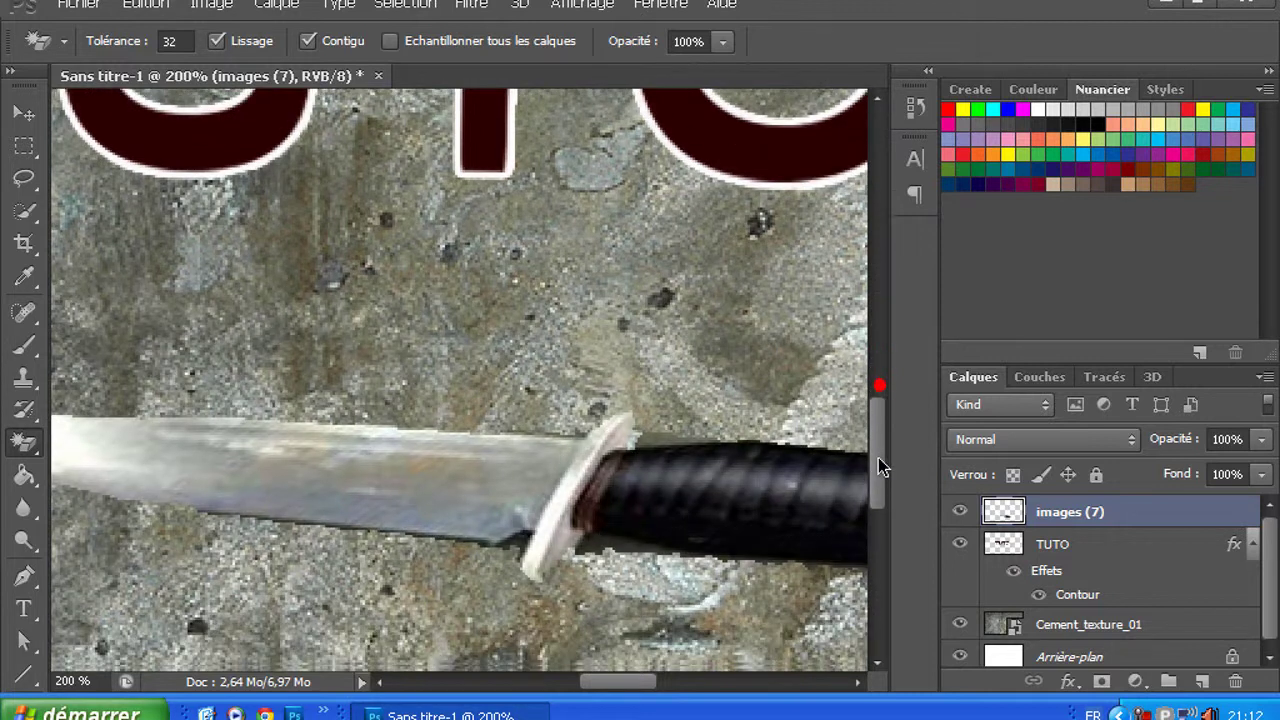
{"action": "left_click", "coordinate": [606, 542]}
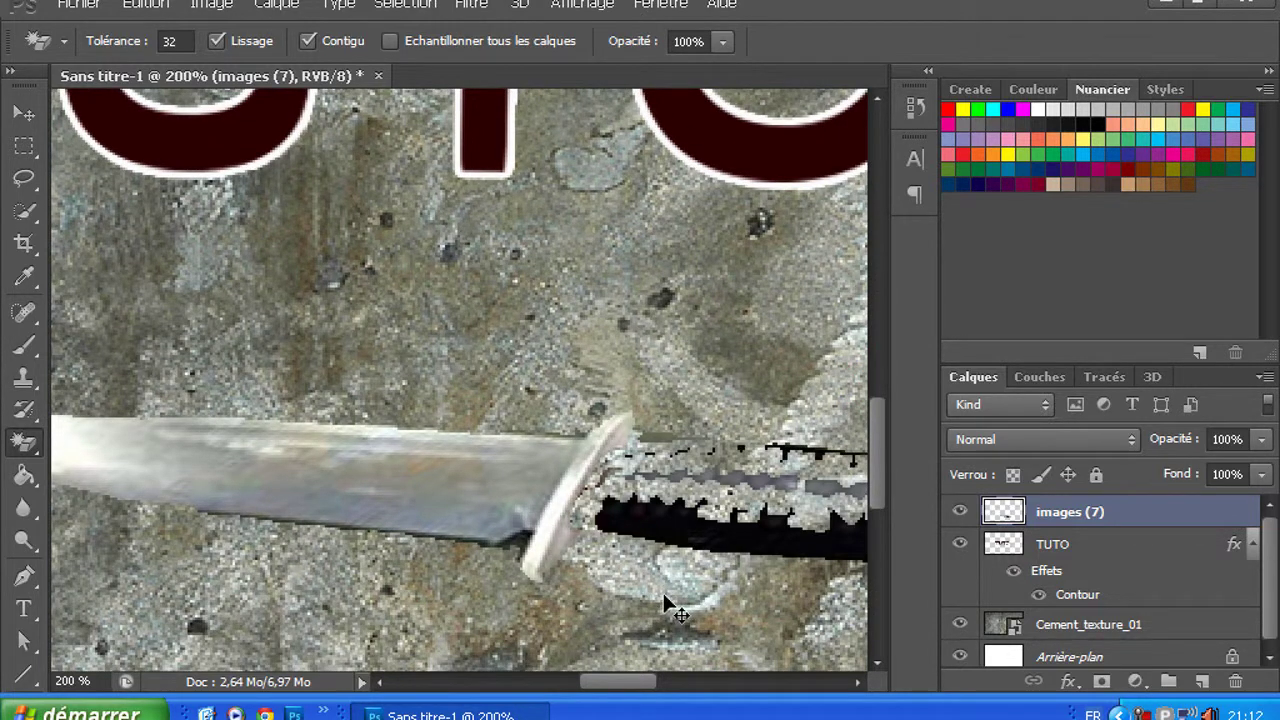
{"action": "key", "text": "ctrl+z"}
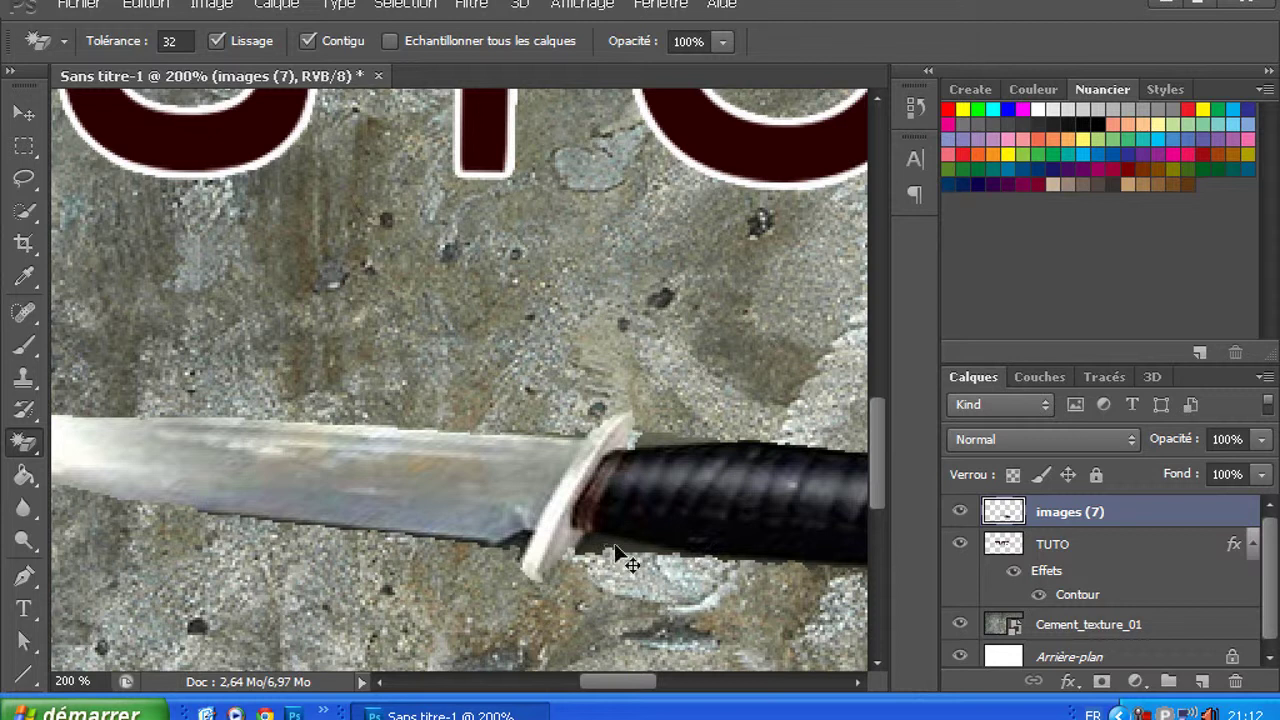
Stretch the knife horizontally to about 134% width and move it up closely beneath the TUTO lettering
{"action": "key", "text": "ctrl+minus"}
{"action": "key", "text": "ctrl+minus"}
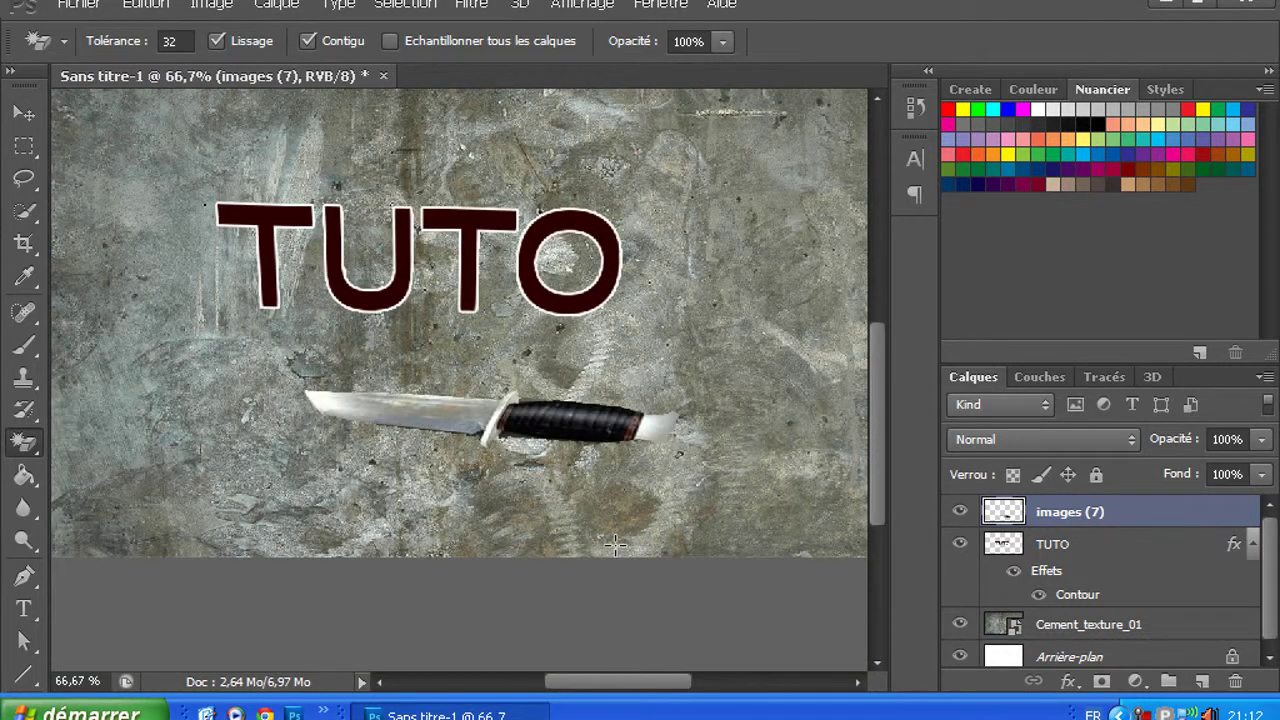
{"action": "key", "text": "ctrl+plus"}
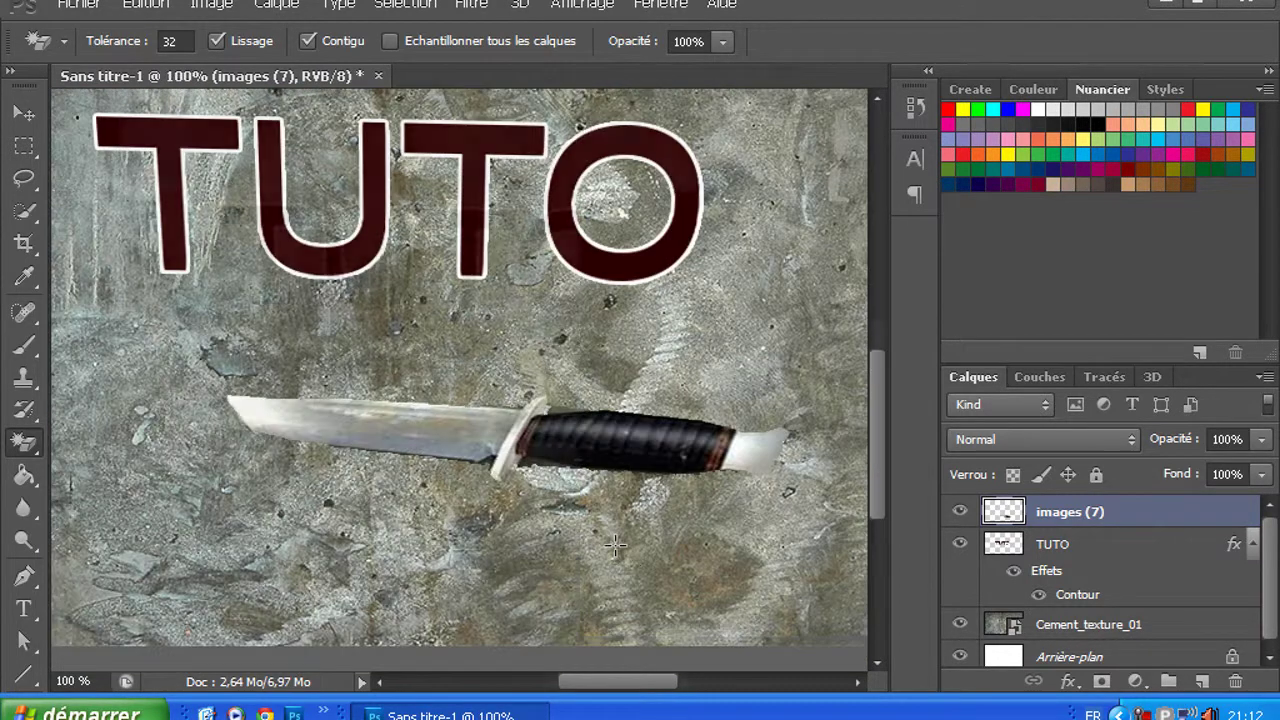
{"action": "key", "text": "ctrl+minus"}
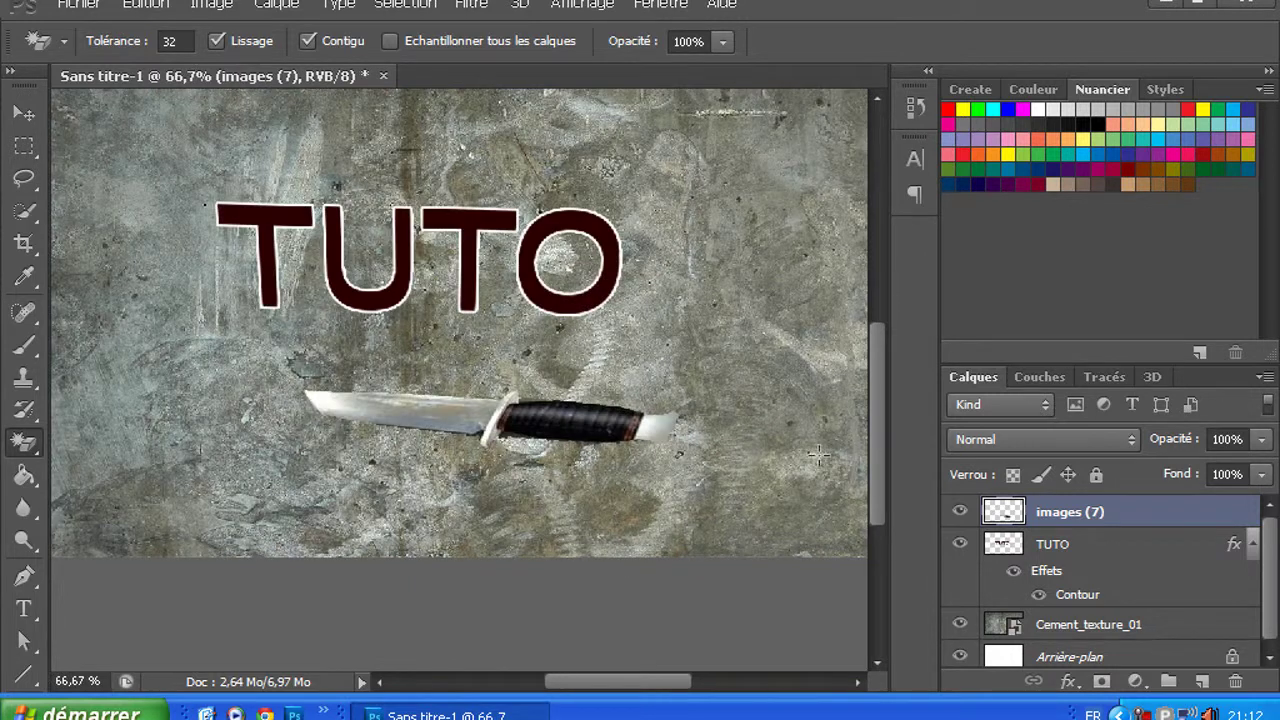
{"action": "left_click_drag", "start_coordinate": [870, 456], "coordinate": [884, 420]}
{"action": "key", "text": "ctrl+t"}
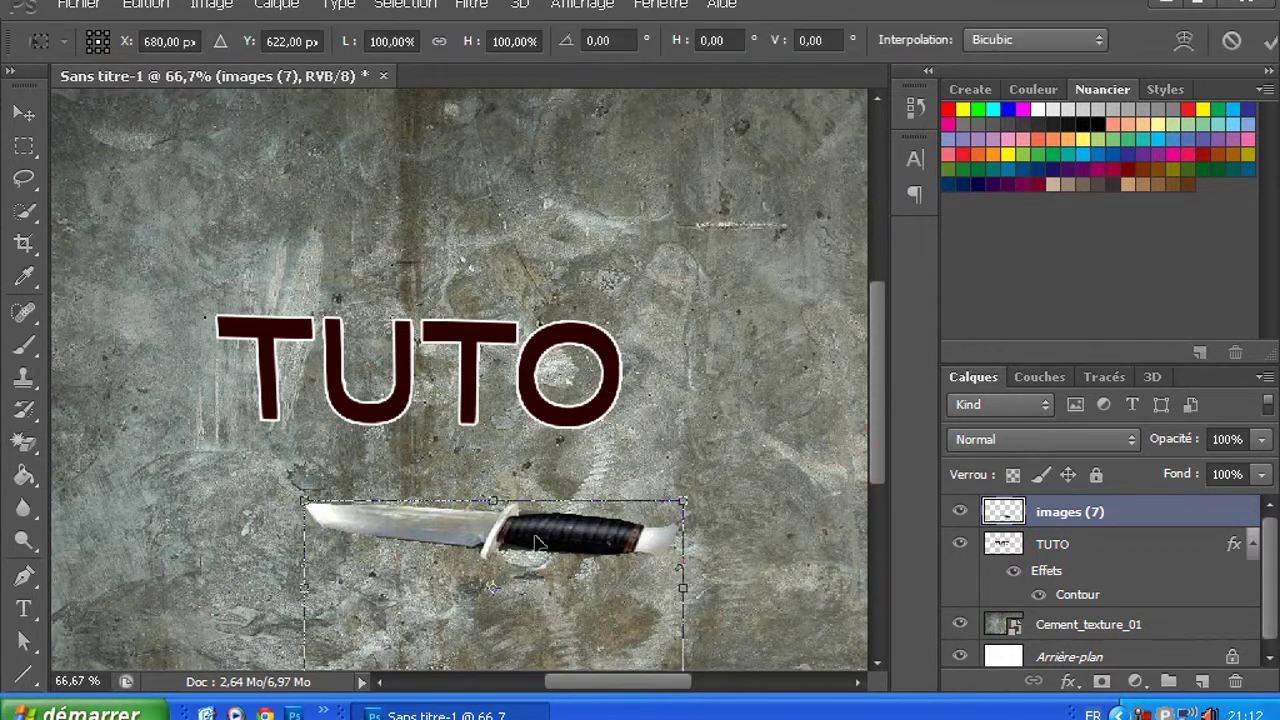
{"action": "left_click_drag", "start_coordinate": [305, 586], "coordinate": [175, 588]}
{"action": "left_click_drag", "start_coordinate": [517, 540], "coordinate": [507, 505]}
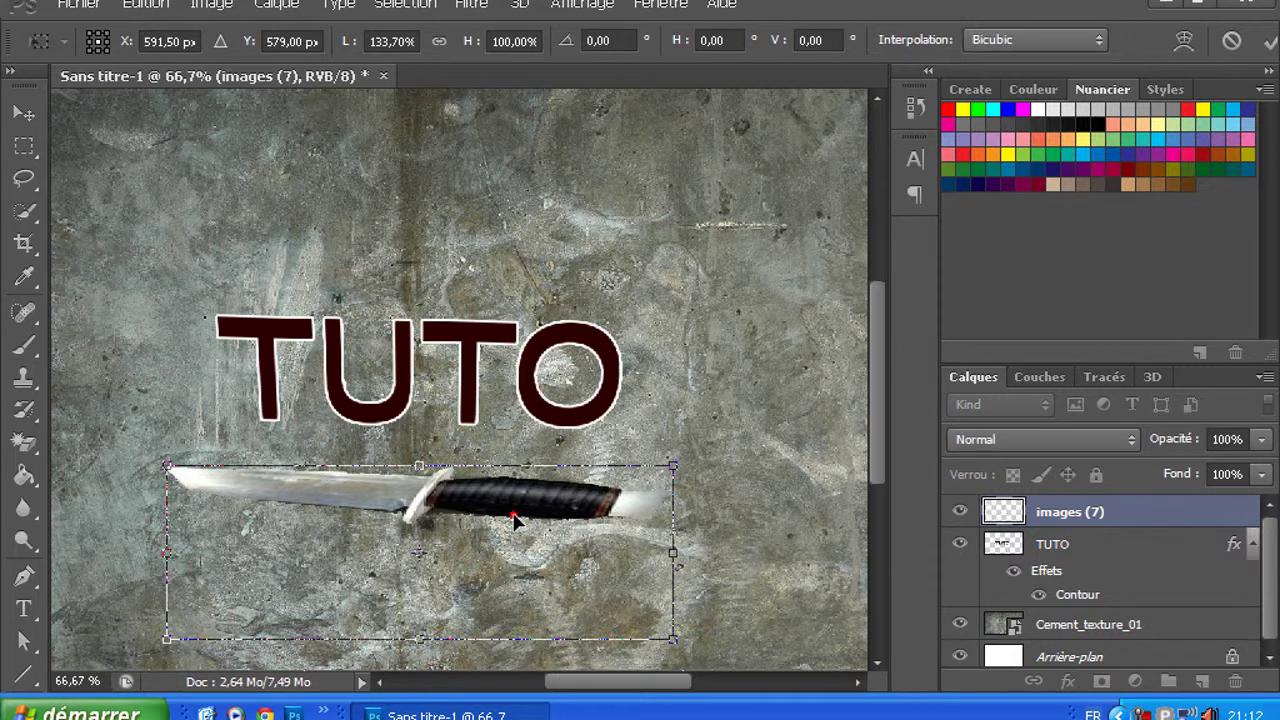
{"action": "key", "text": "w"}
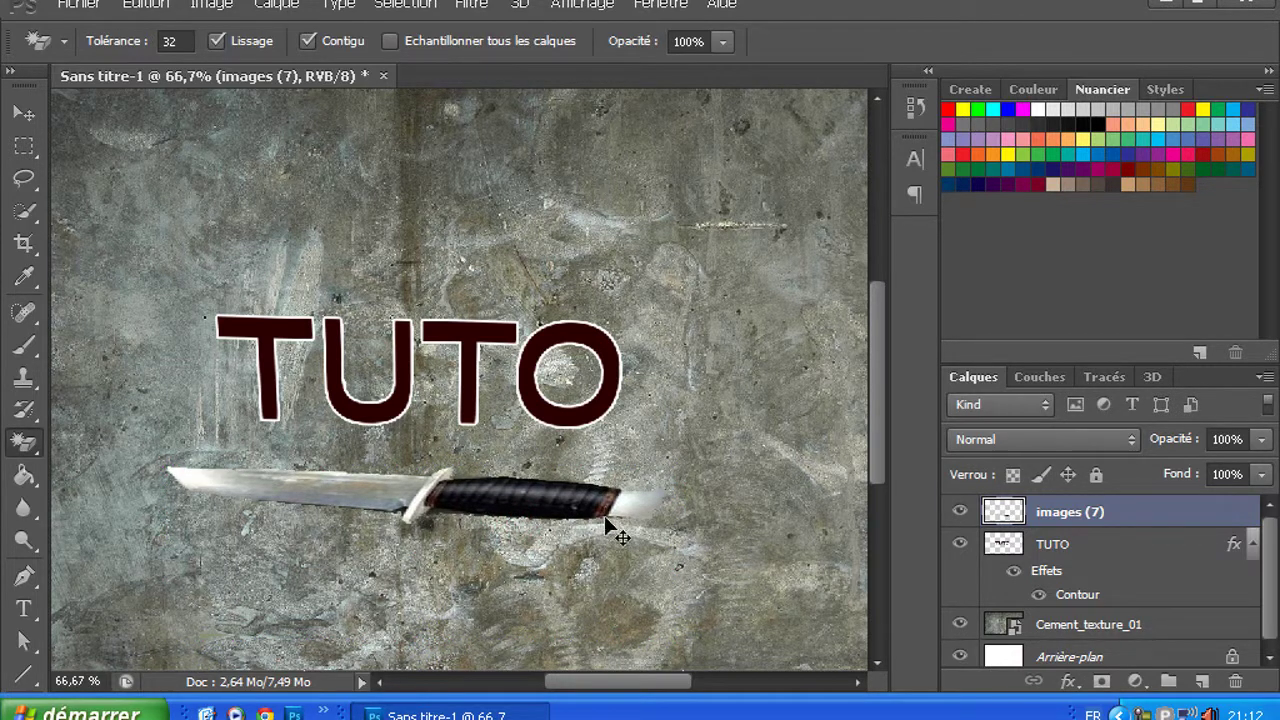
{"action": "key", "text": "ctrl+minus"}
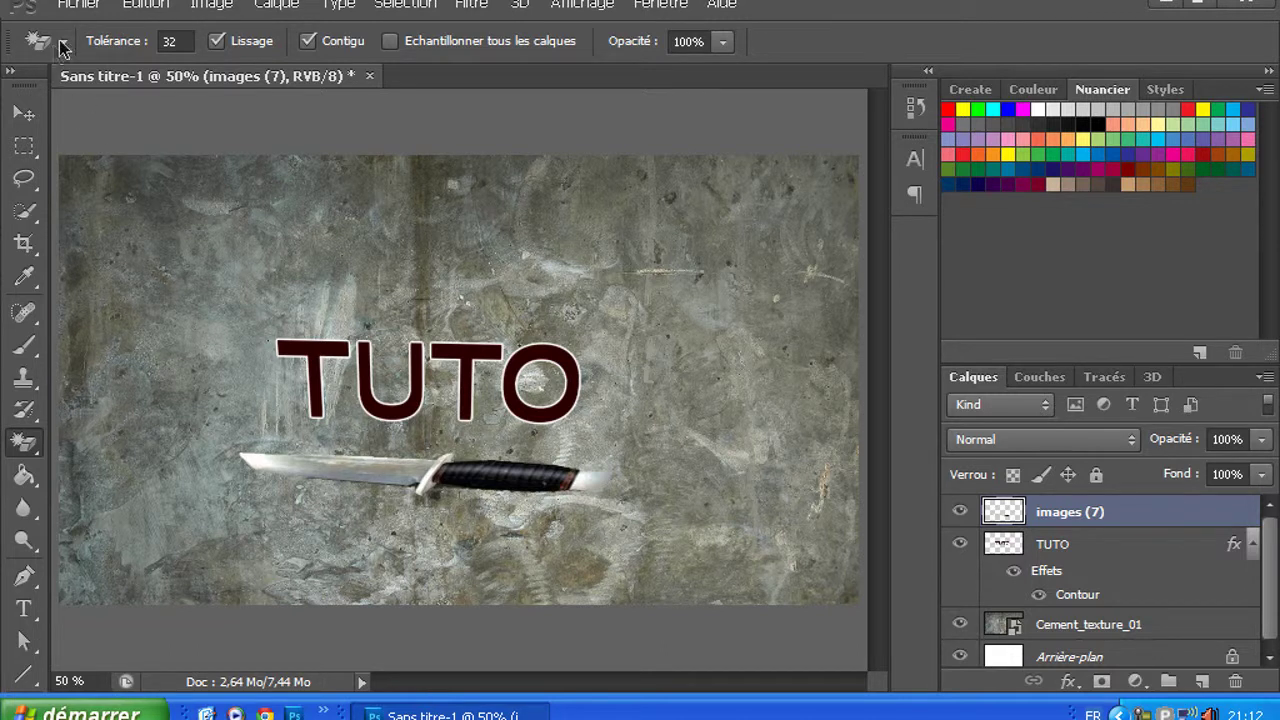
{"action": "left_click", "coordinate": [79, 6]}
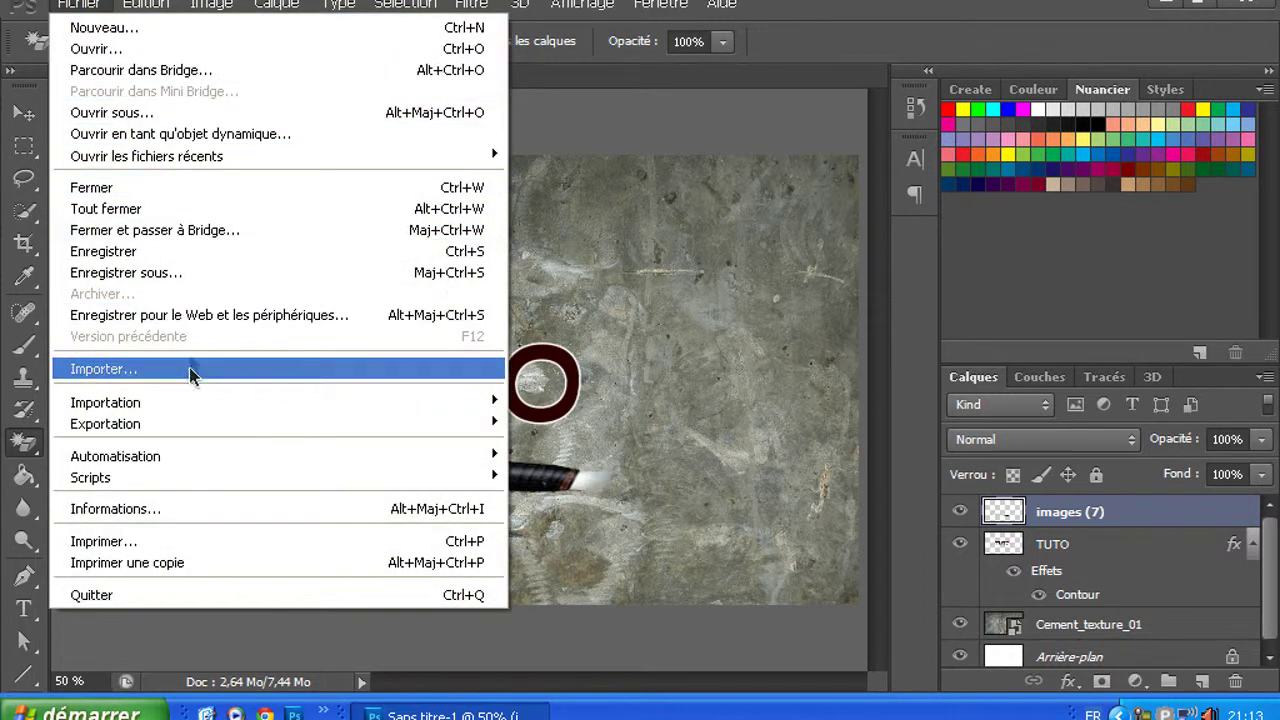
{"action": "left_click", "coordinate": [184, 370]}
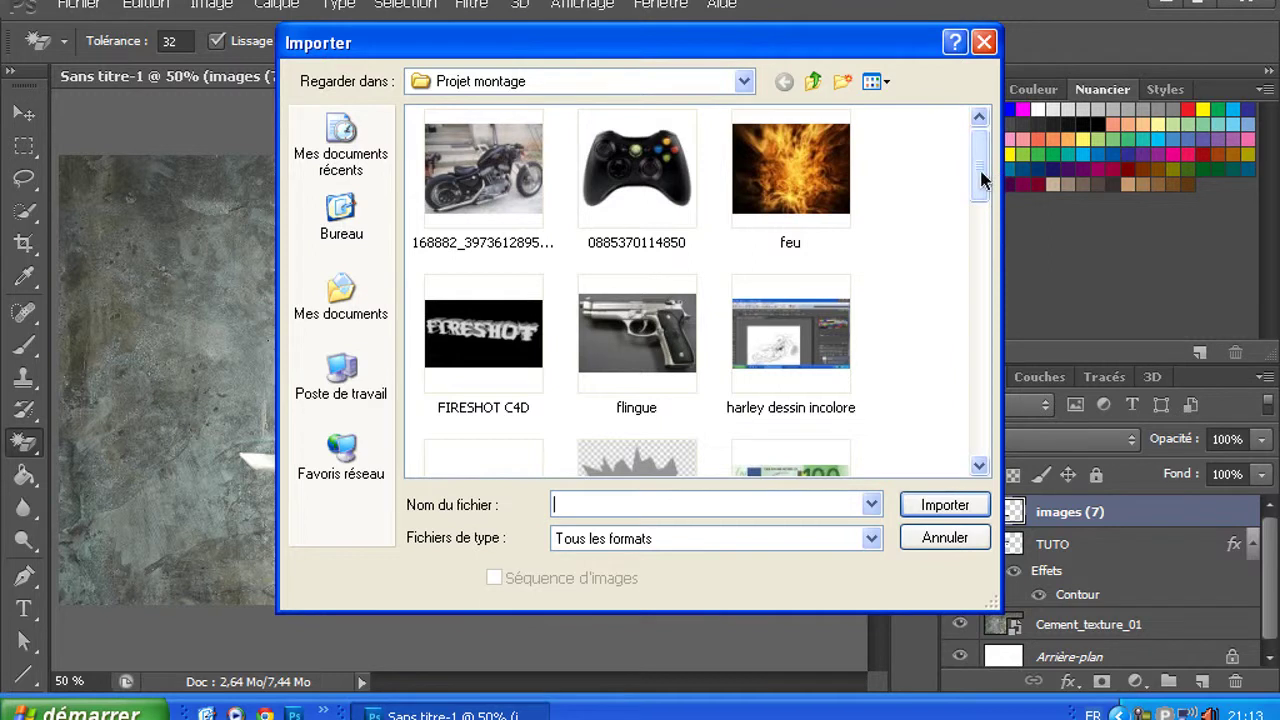
{"action": "left_click_drag", "start_coordinate": [980, 175], "coordinate": [955, 115]}
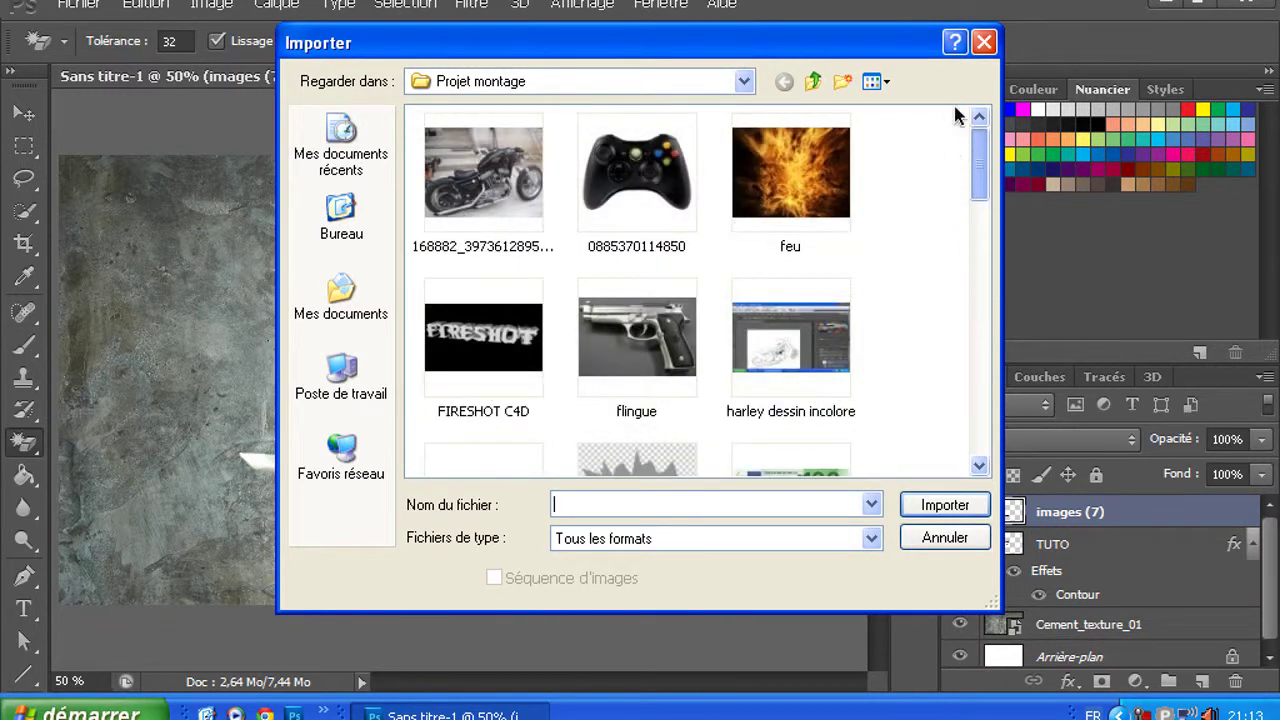
{"action": "left_click", "coordinate": [983, 47]}
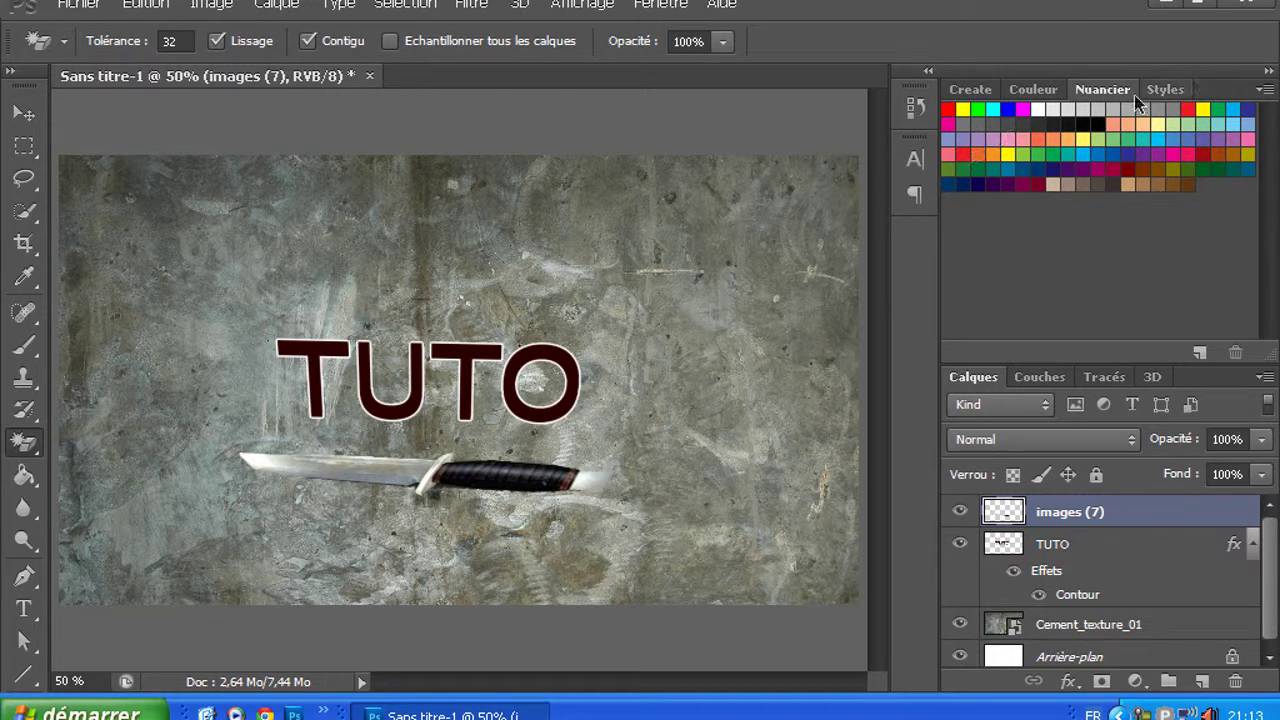
{"action": "left_click", "coordinate": [1253, 9]}
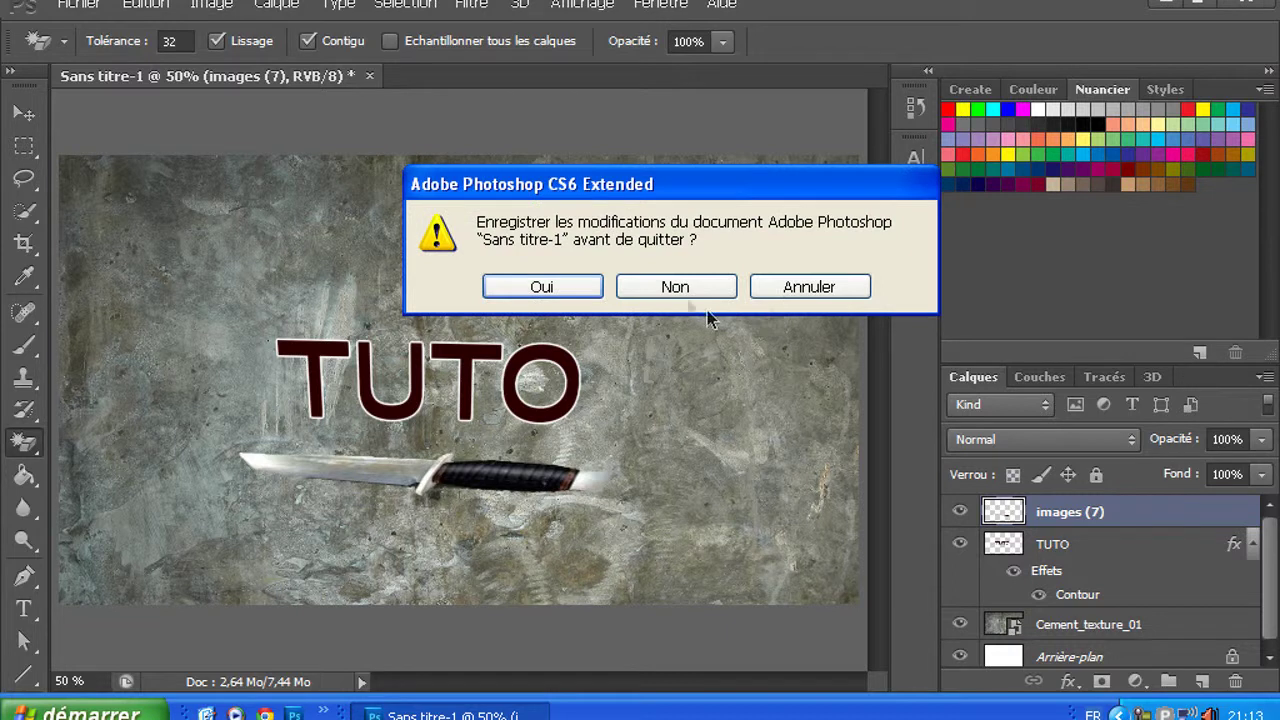
{"action": "left_click", "coordinate": [816, 289]}
{"action": "left_click", "coordinate": [88, 12]}
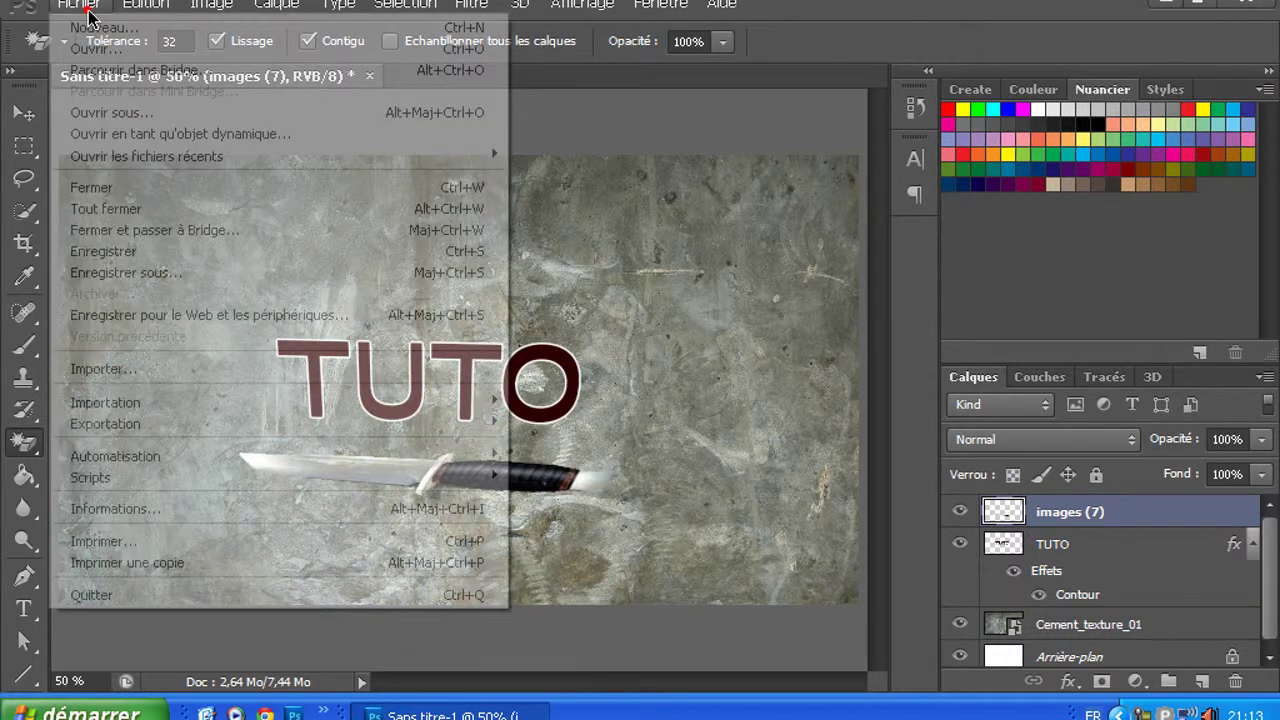
{"action": "left_click", "coordinate": [178, 318]}
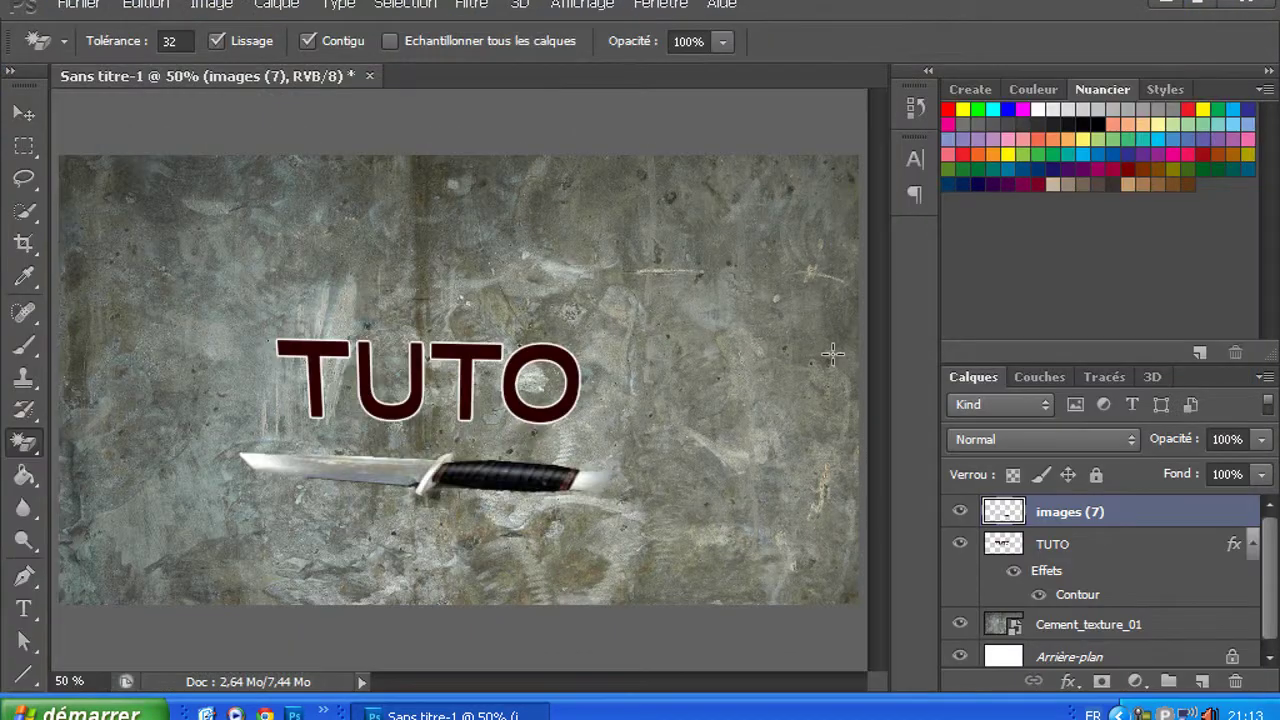
Quit the program without saving the changes to the untitled document
{"action": "left_click", "coordinate": [1247, 8]}
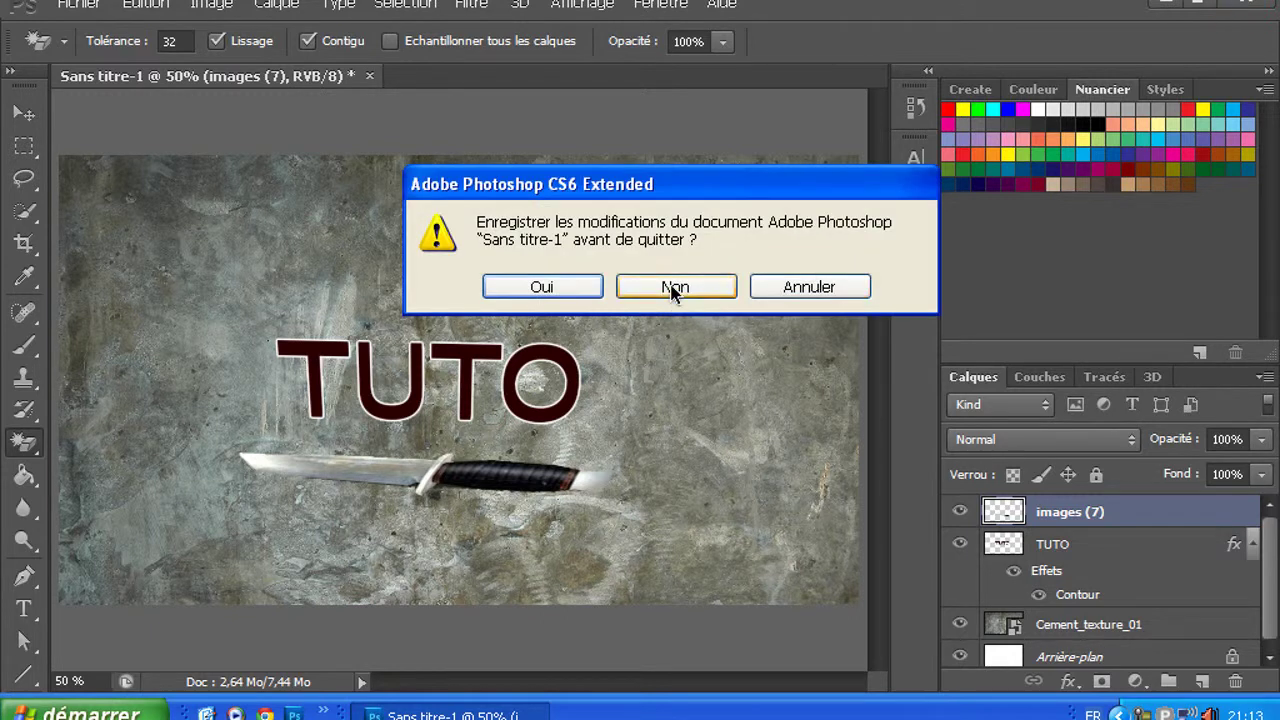
{"action": "left_click", "coordinate": [674, 287]}
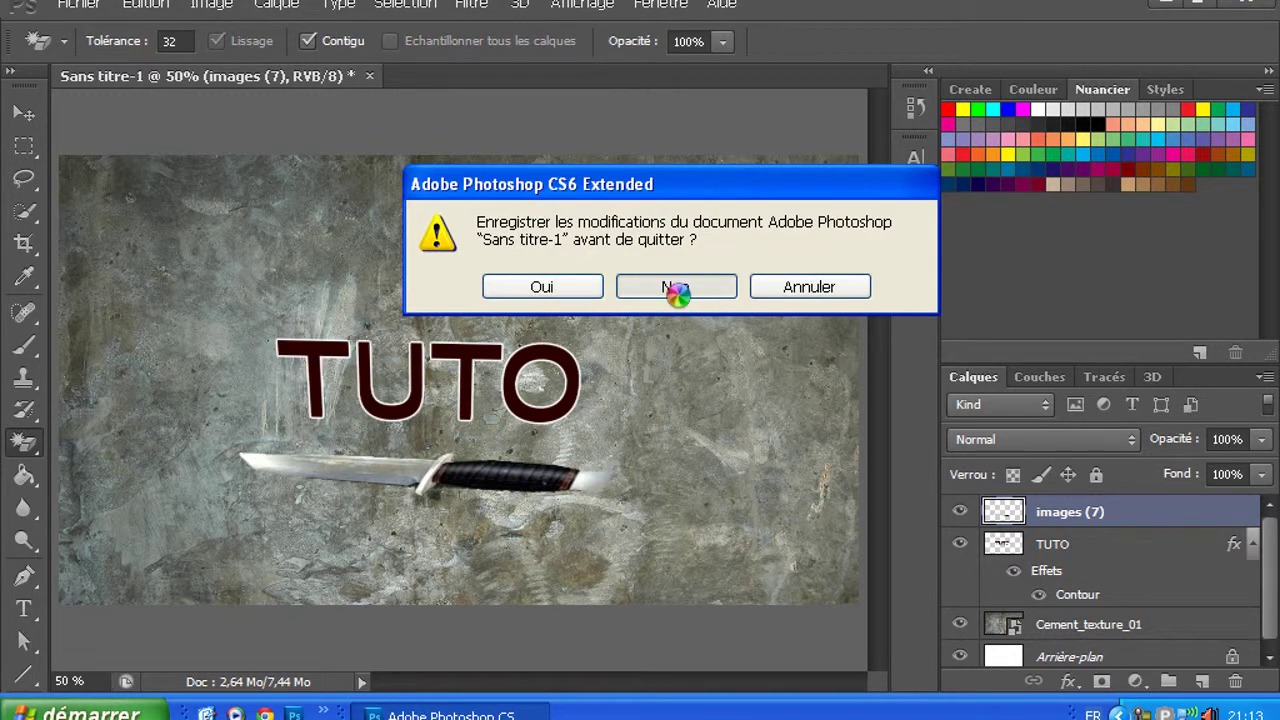